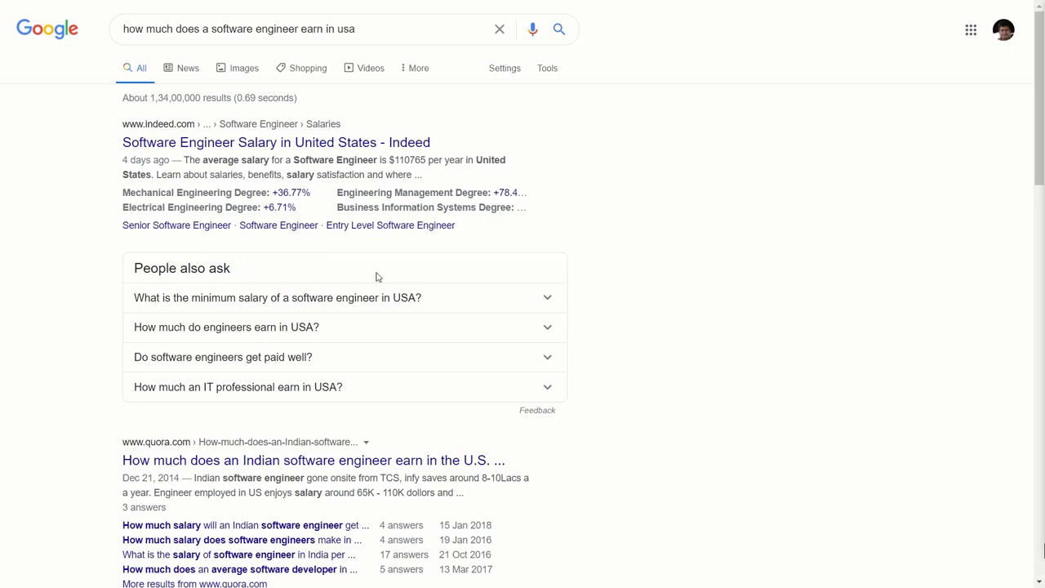
Examine the Google results for software engineer salary, iPhone 12 launch and portrait photography lenses, including the minimum salary answer under People also ask.
left_click(539, 299)
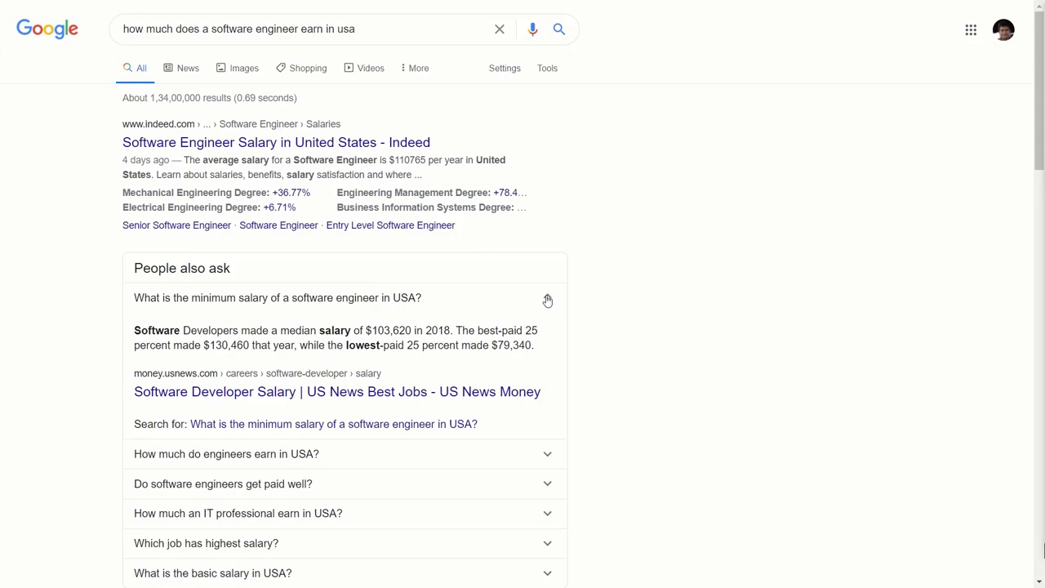
left_click(548, 299)
scroll(603, 303, "down", 2)
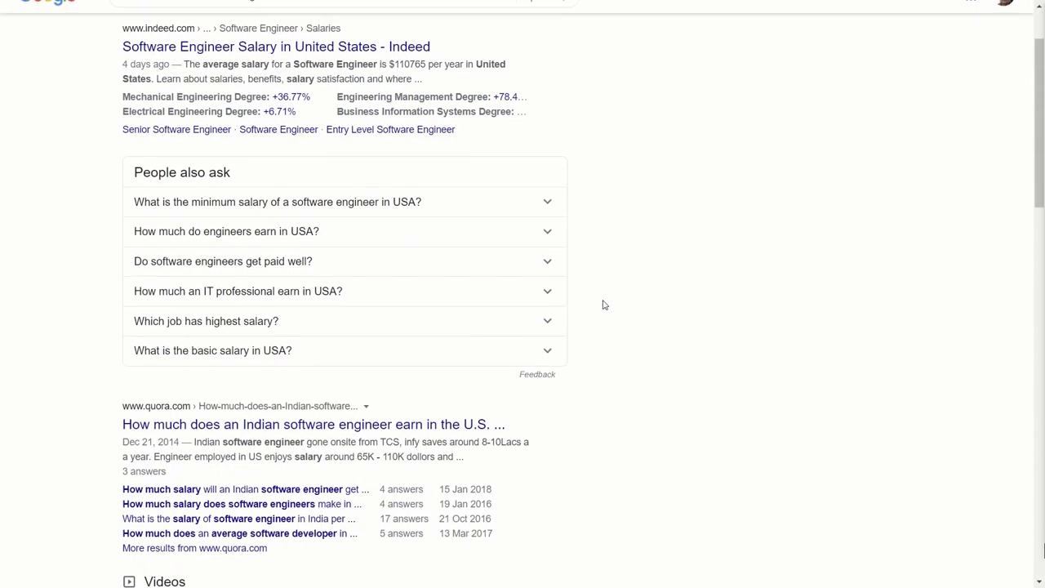
scroll(605, 302, "down", 1)
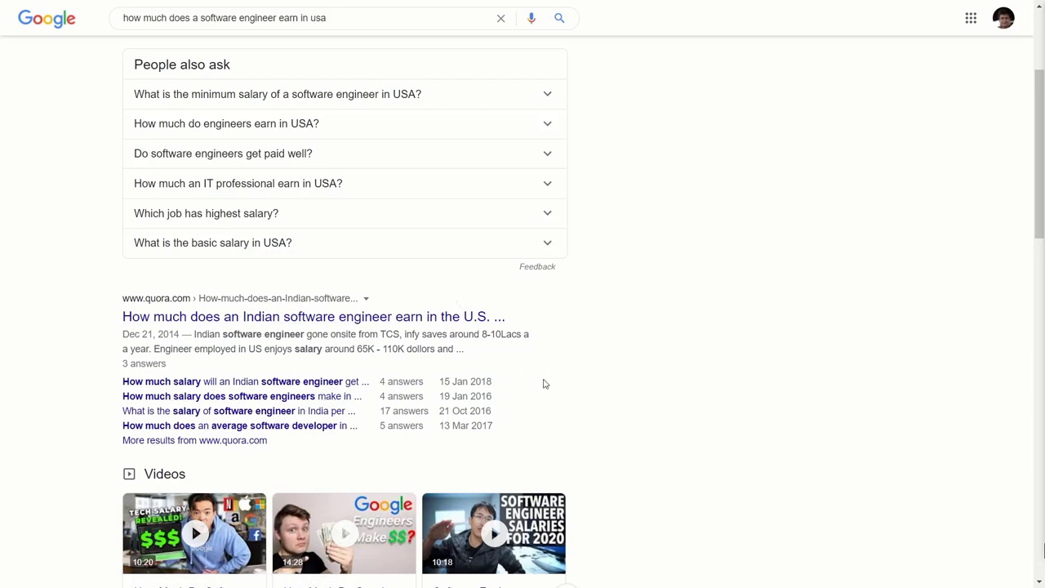
scroll(546, 374, "up", 3)
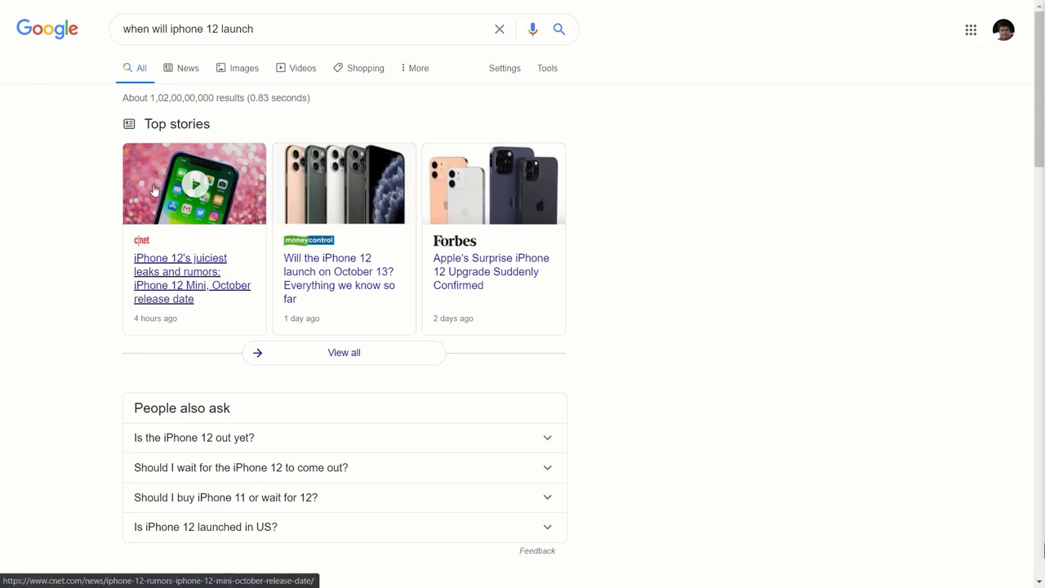
scroll(300, 279, "down", 1)
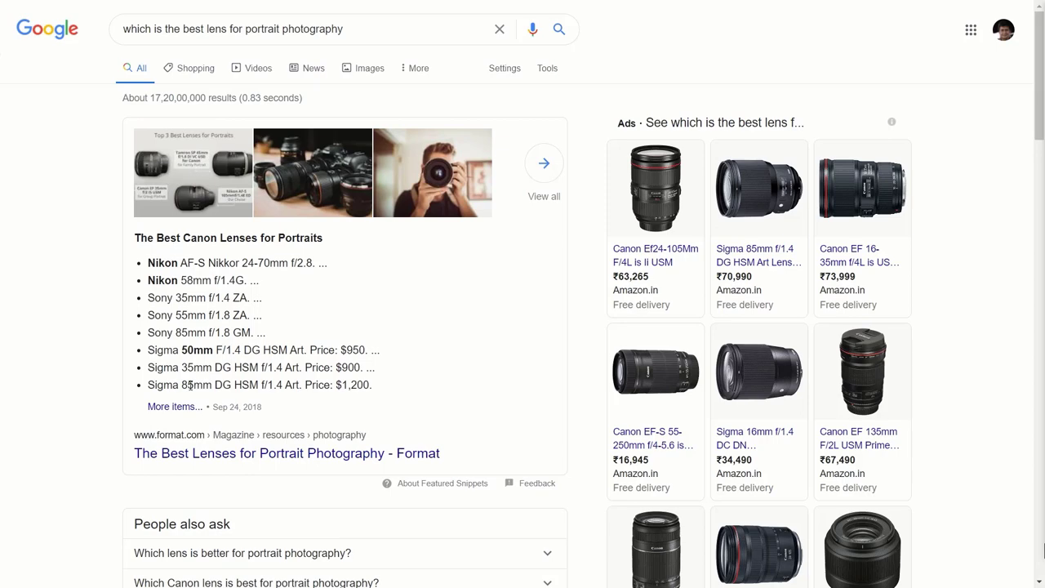
scroll(109, 280, "down", 3)
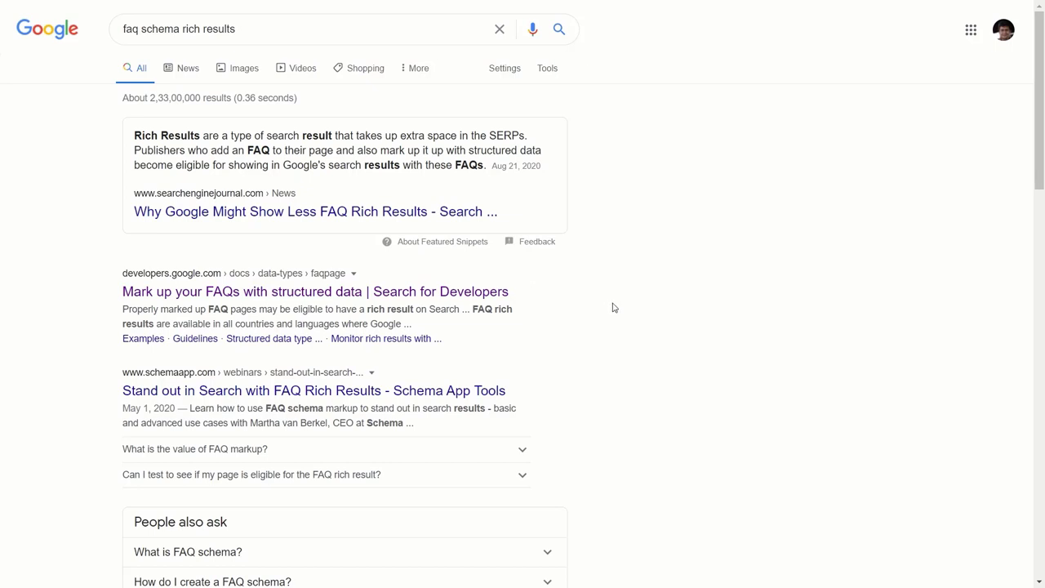
Expand and collapse the answer on testing a page's FAQ rich result eligibility in the Schema App listing.
scroll(614, 308, "down", 1)
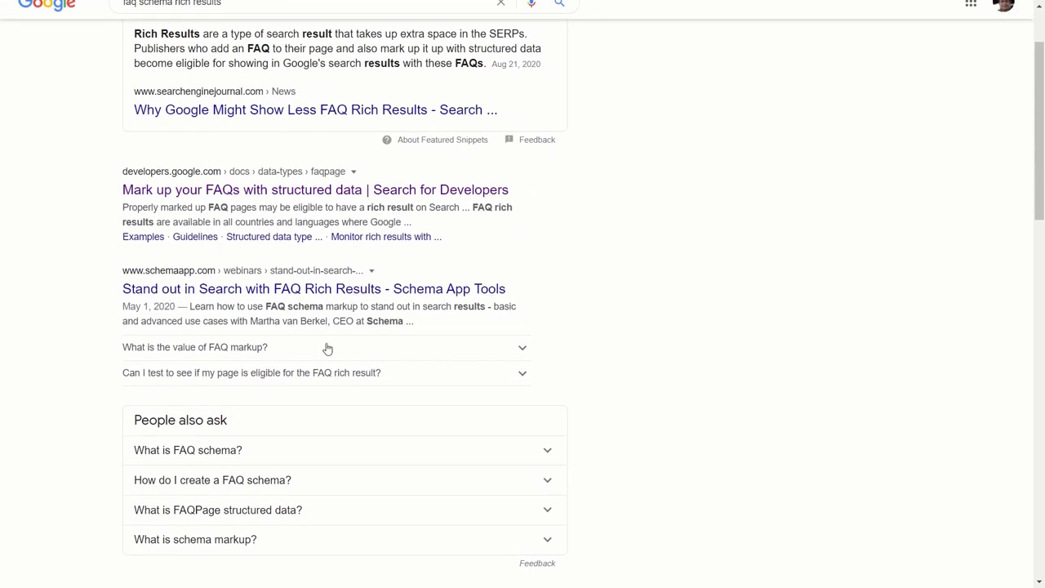
left_click(517, 379)
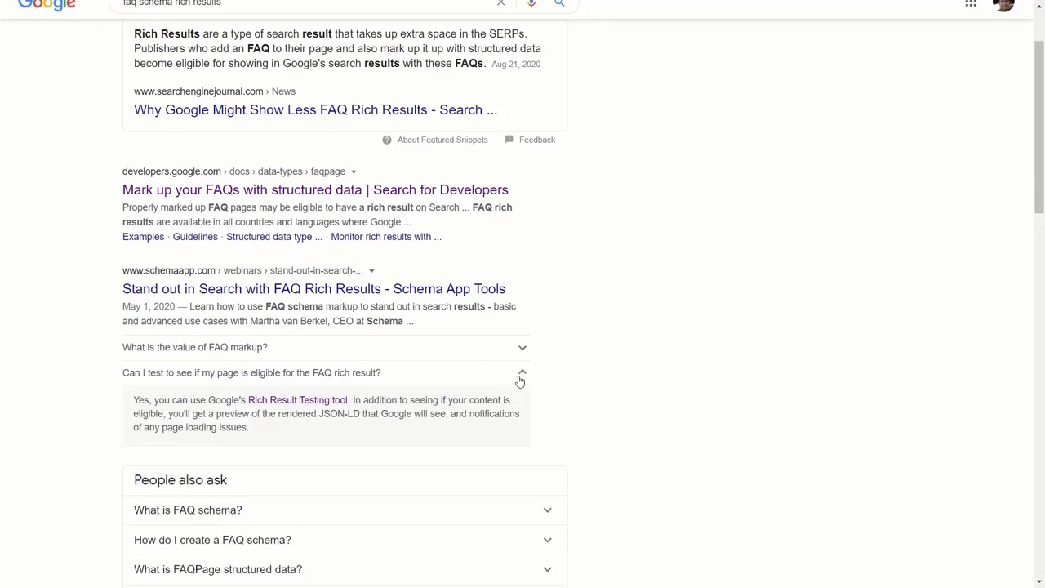
left_click(520, 375)
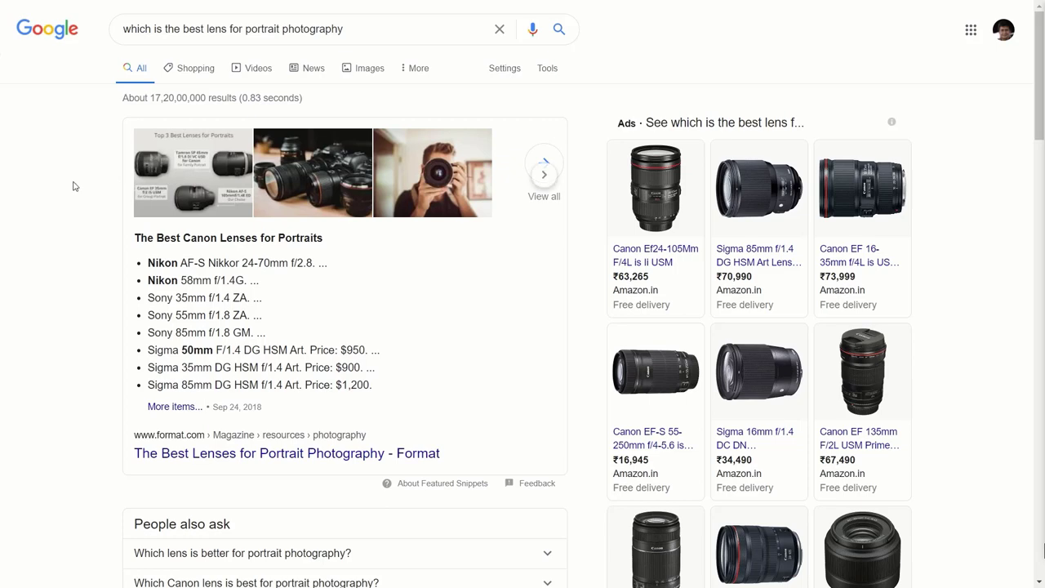
Review the portrait photography lens results again and return to the iPhone 12 launch results.
scroll(106, 229, "down", 2)
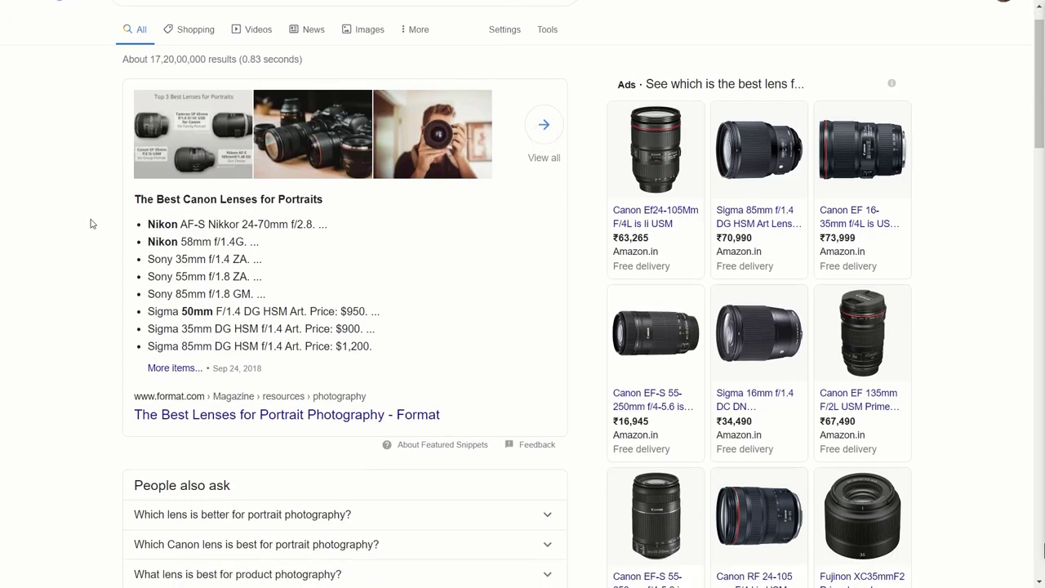
scroll(94, 312, "up", 2)
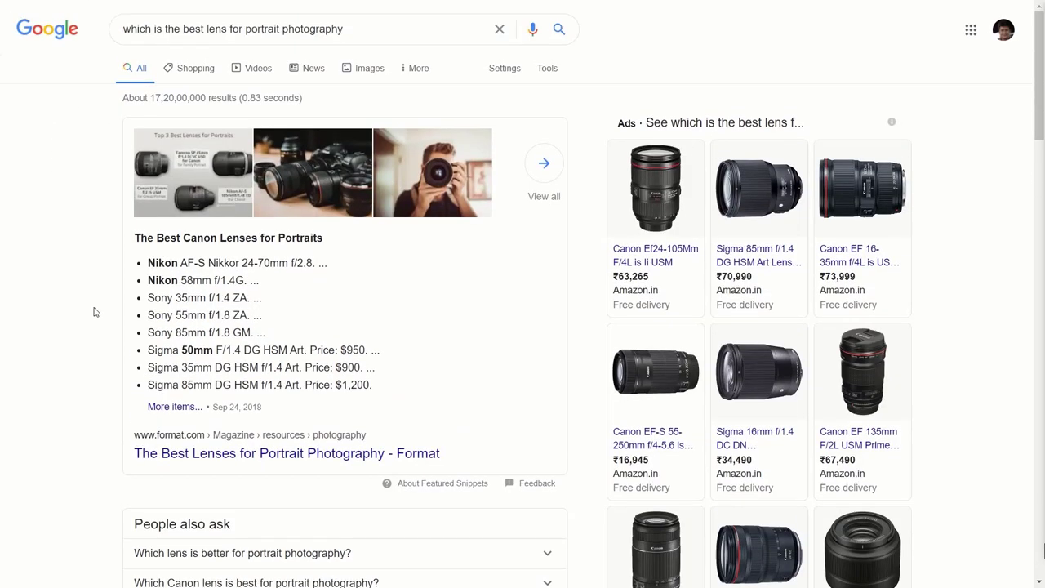
key("alt+Left")
key("alt+Left")
key("alt+Left")
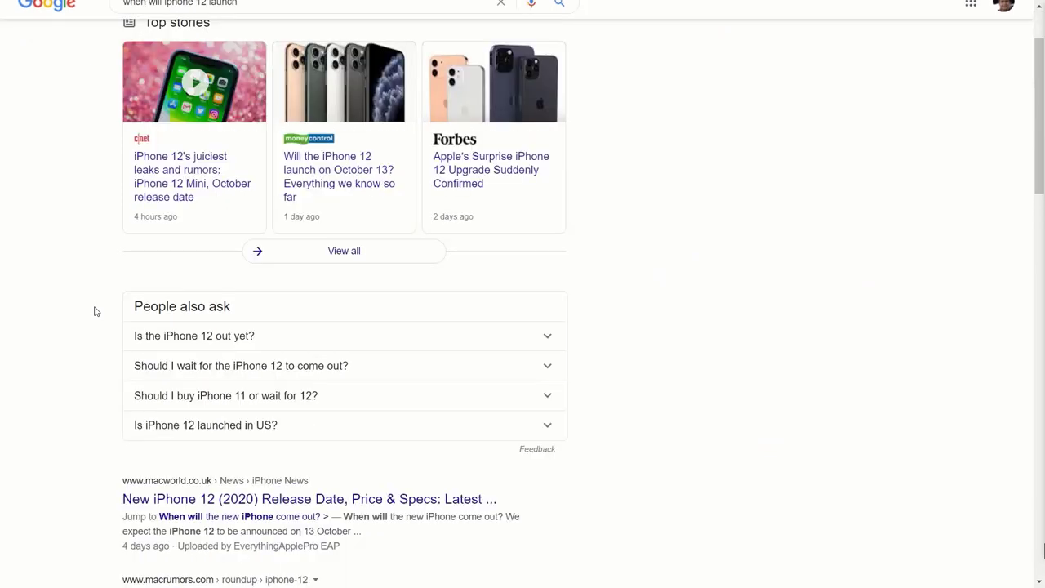
left_click(67, 203)
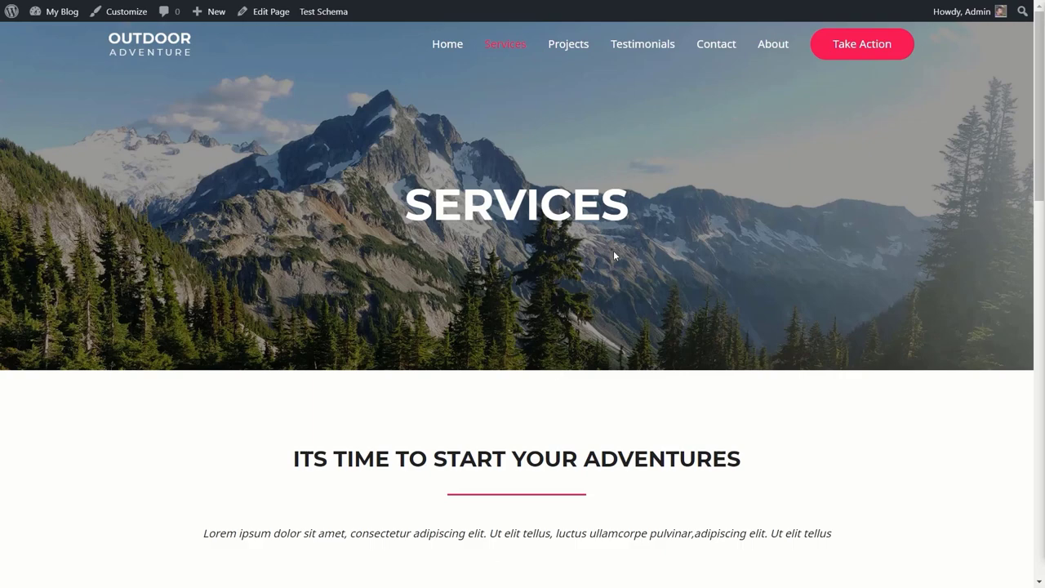
Insert an FAQ - Schema Pro block below the two info columns in the WordPress editor of the Services page.
scroll(614, 256, "down", 8)
scroll(618, 237, "down", 6)
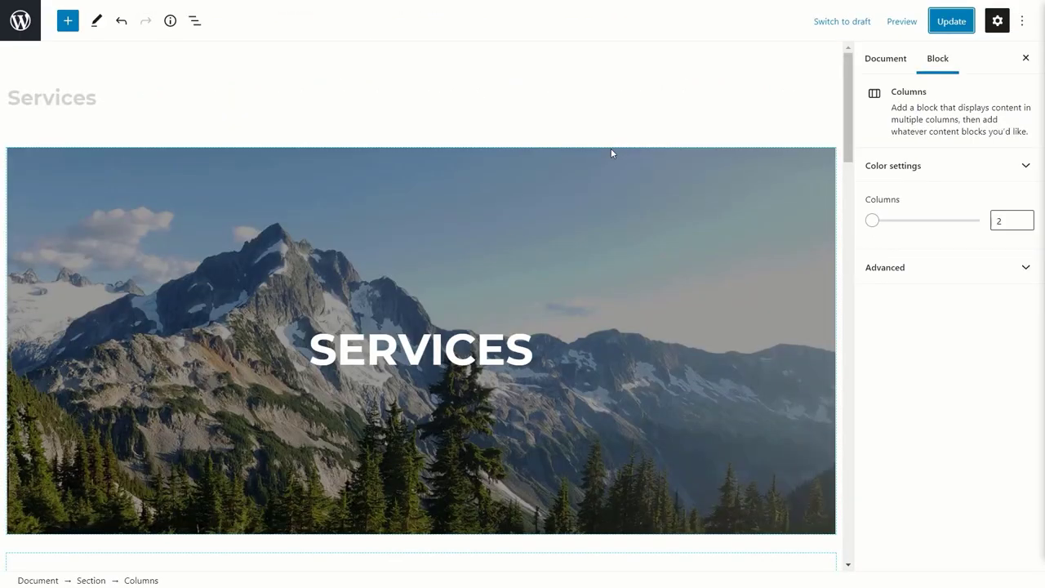
scroll(611, 153, "down", 15)
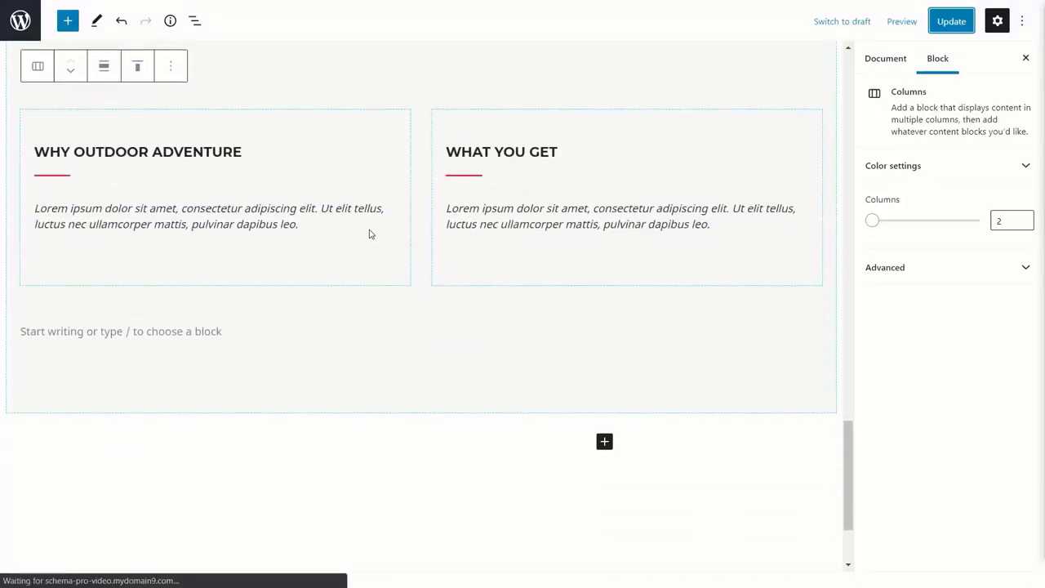
scroll(370, 234, "down", 2)
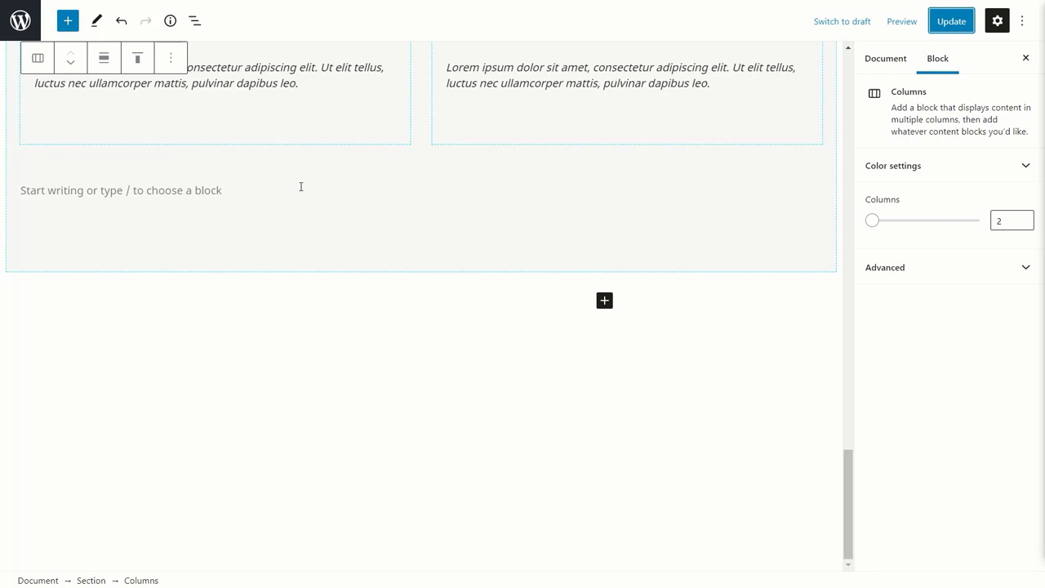
left_click(300, 186)
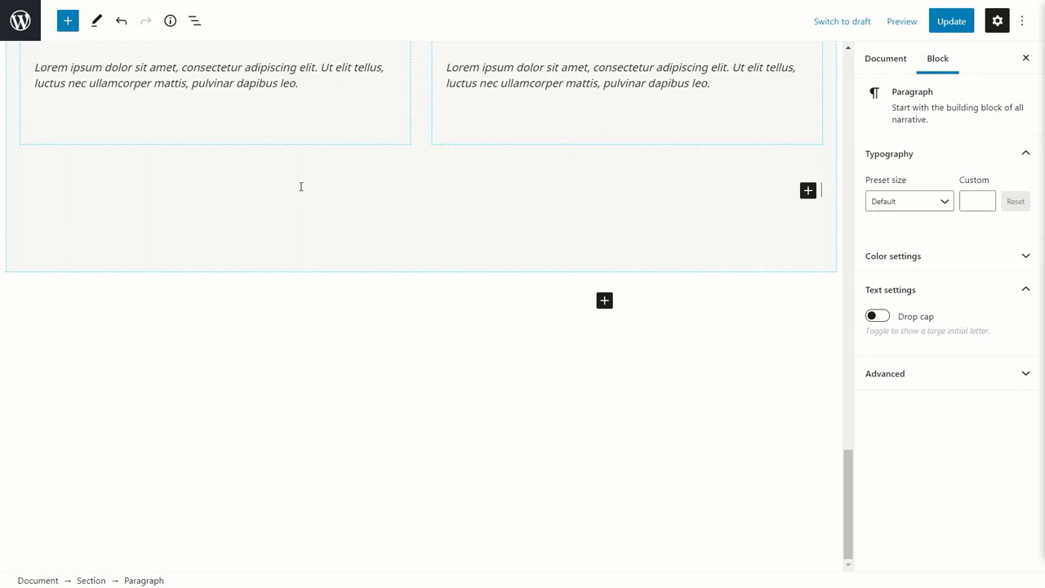
type("/faq")
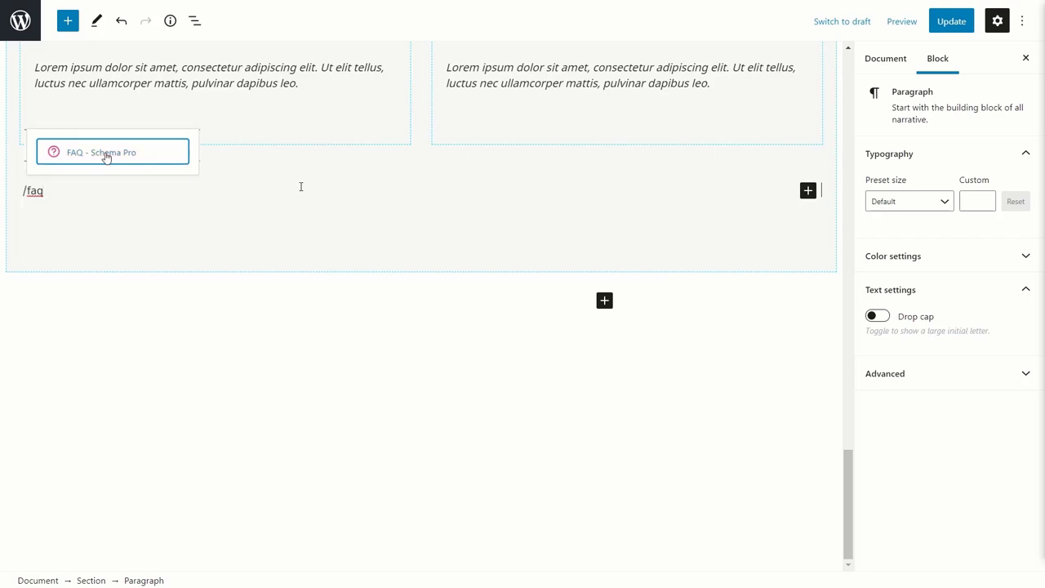
left_click(106, 158)
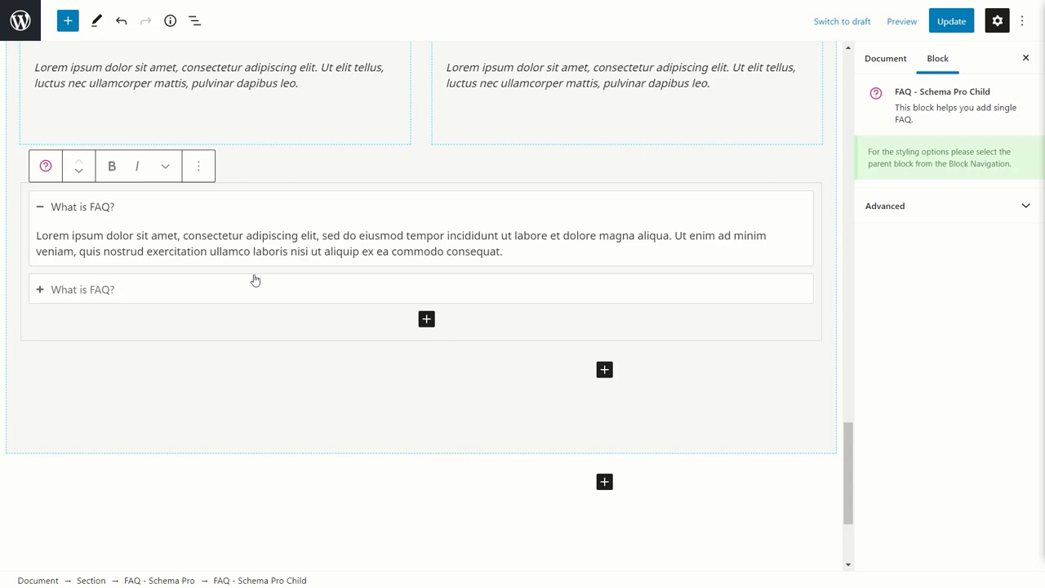
Examine the page's block hierarchy and the answer text of the first FAQ item.
left_click(194, 21)
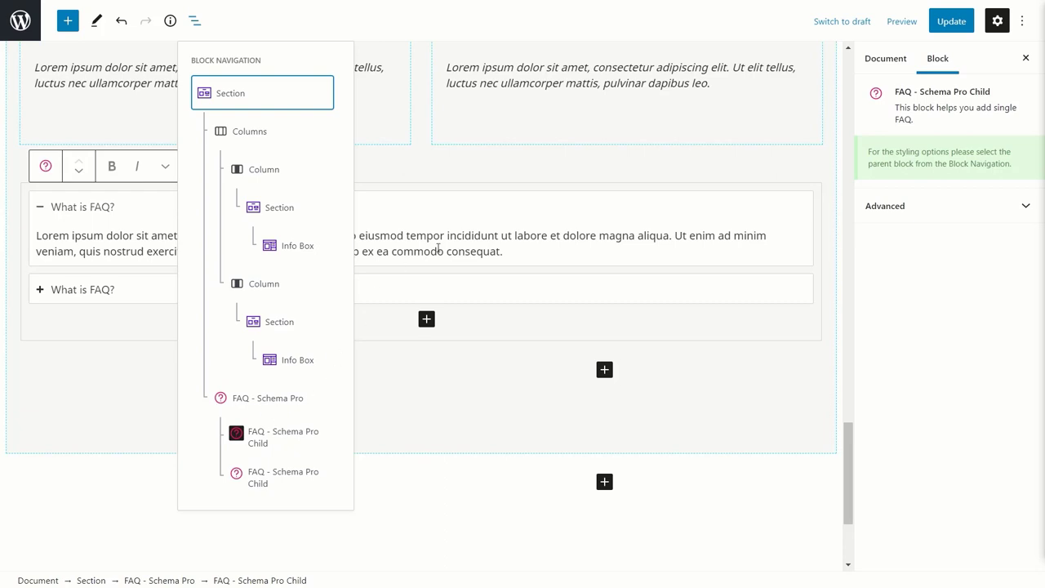
left_click(513, 250)
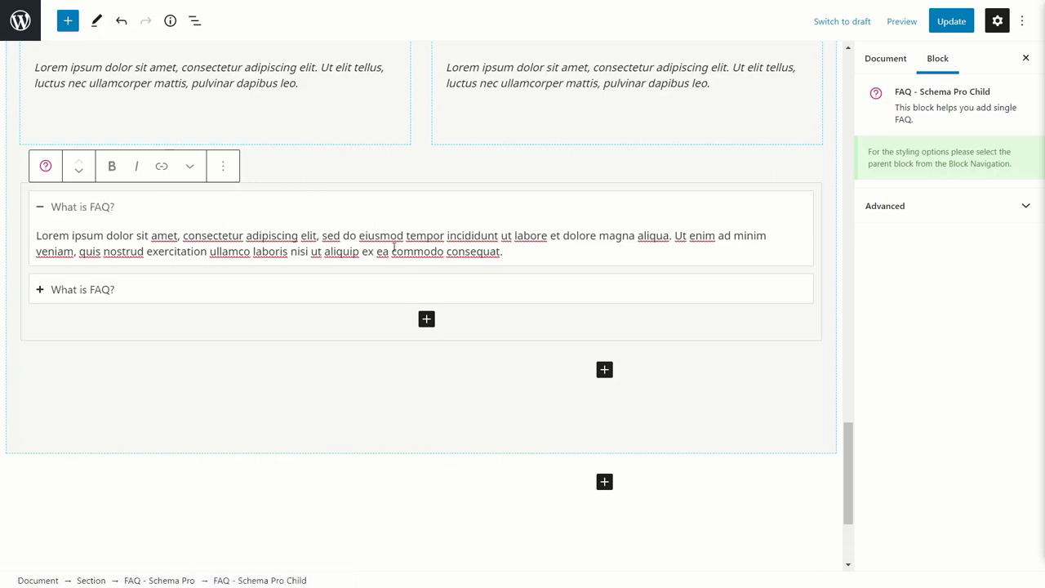
scroll(221, 216, "up", 3)
scroll(400, 247, "down", 3)
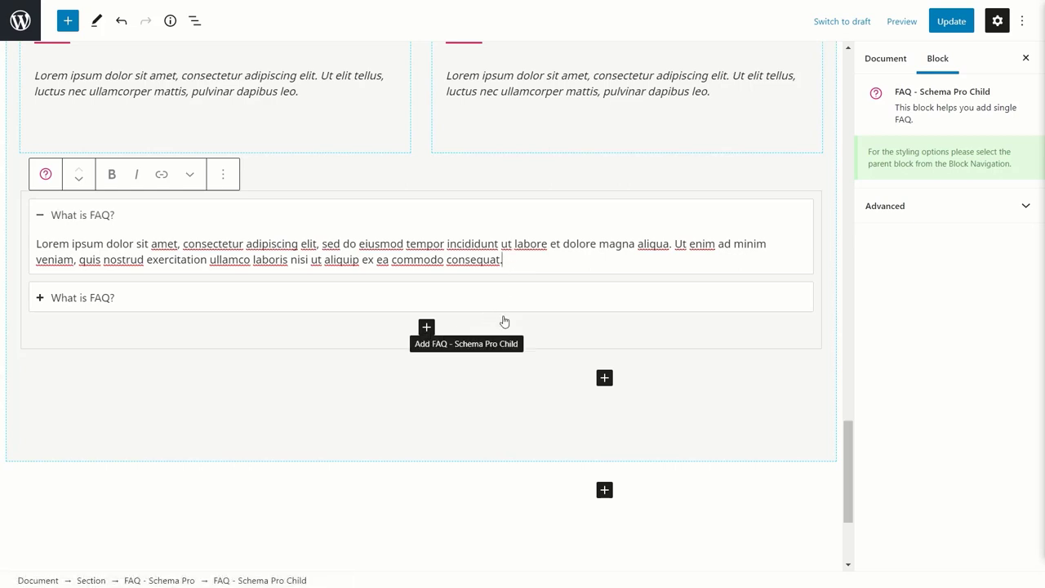
Add two more child items at the end of the FAQ block.
left_click(427, 329)
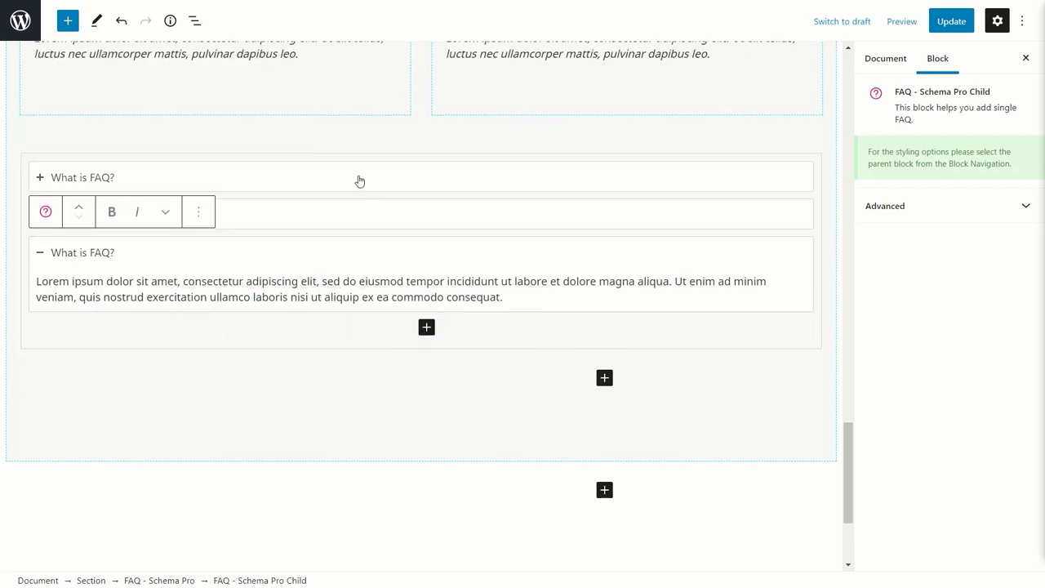
left_click(426, 328)
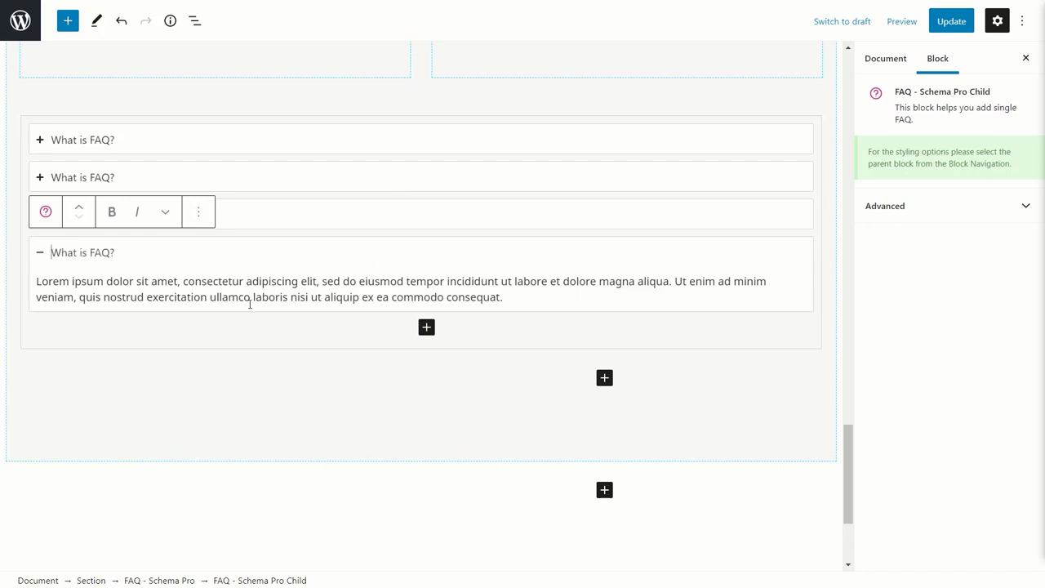
Remove the last two child items from the FAQ block and select the surrounding section.
left_click(204, 216)
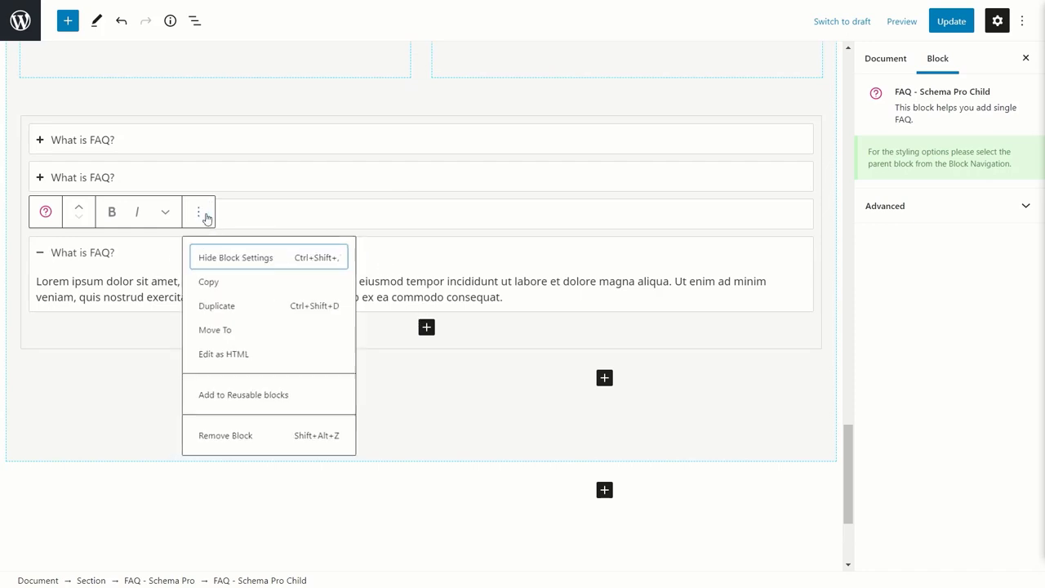
left_click(240, 440)
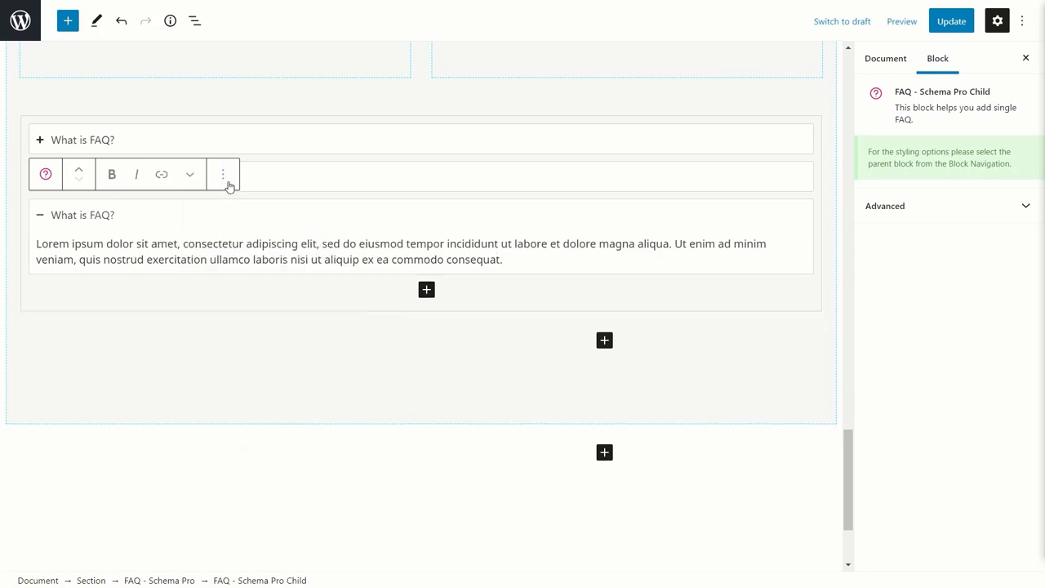
left_click(226, 182)
left_click(258, 401)
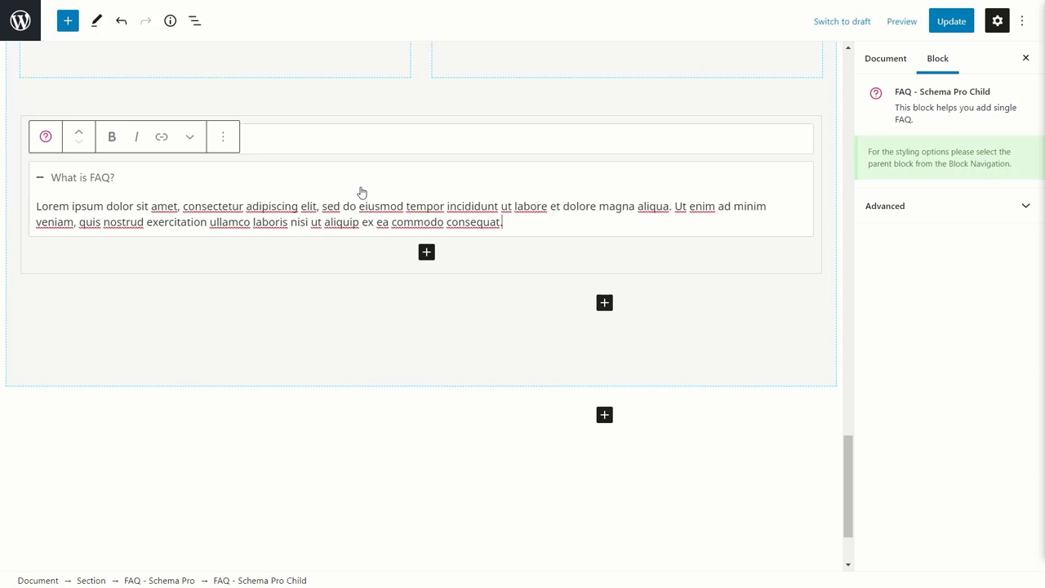
left_click(402, 331)
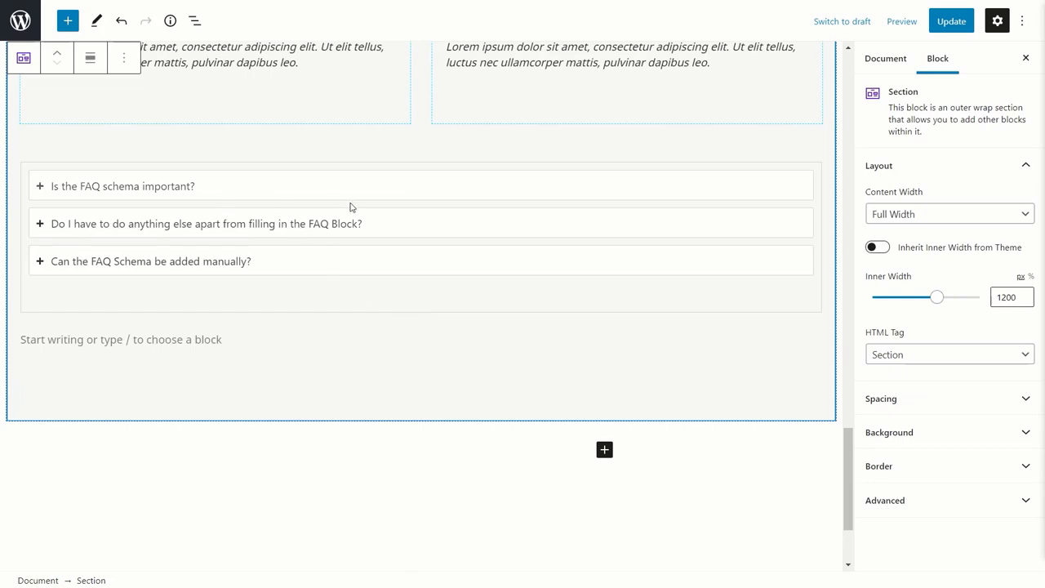
Select the "Is the FAQ schema important?" item and view its advanced settings.
left_click(250, 185)
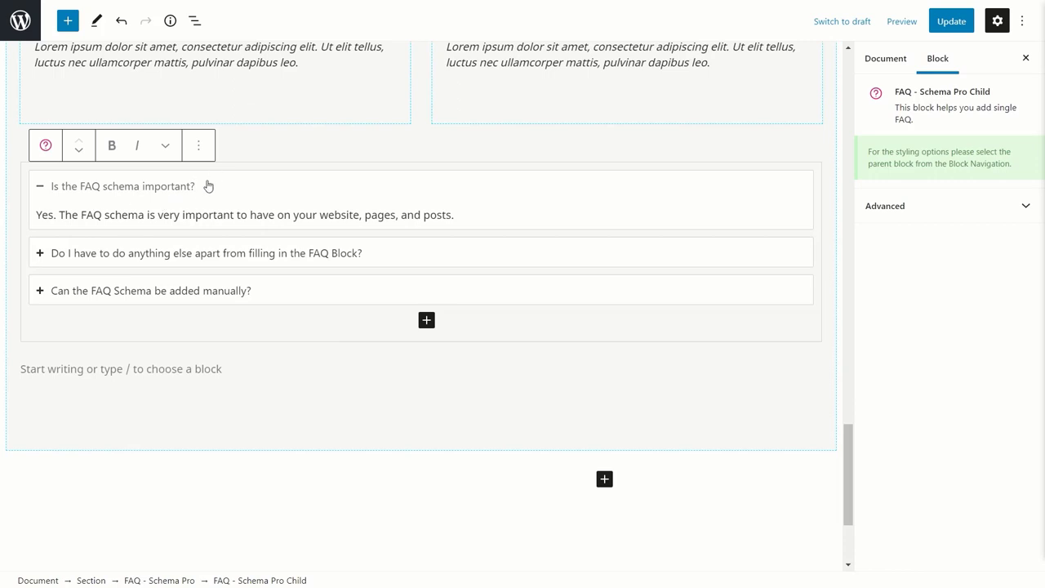
key("shift+Left")
left_click_drag(159, 187, 70, 187)
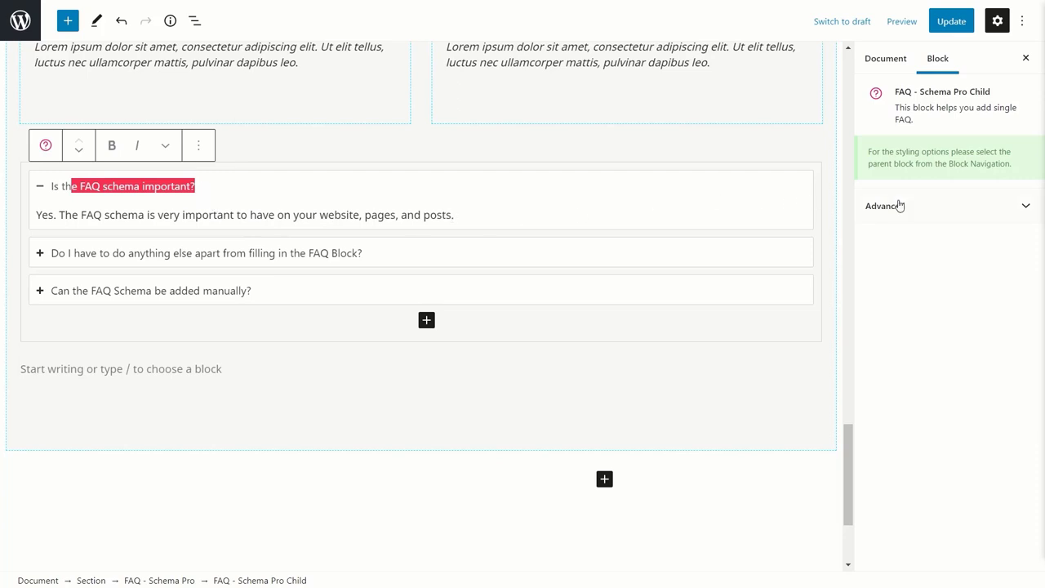
left_click(949, 205)
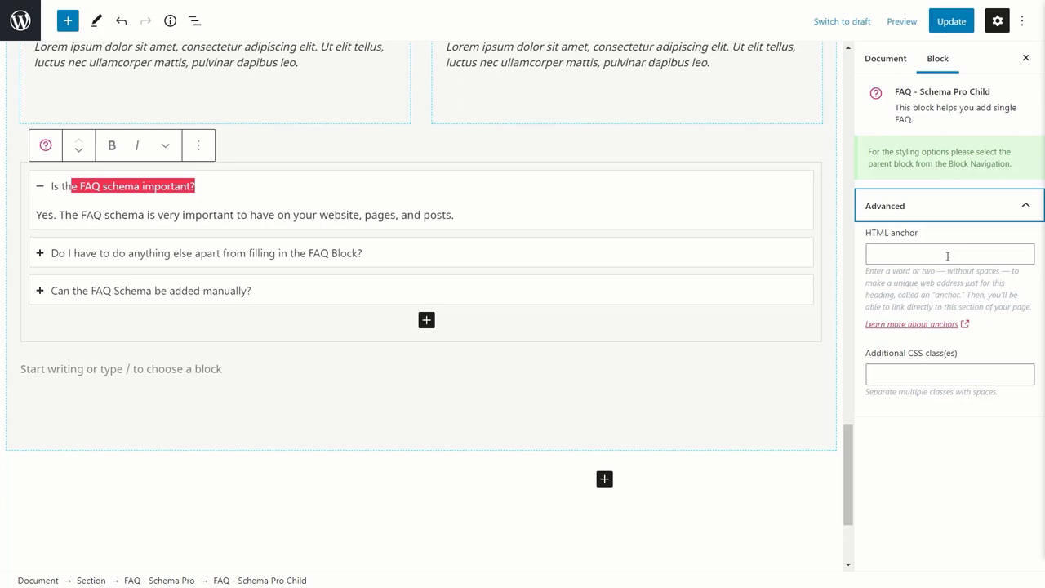
Select the parent FAQ - Schema Pro block, collapse its Advanced settings and expand its General settings.
left_click(200, 24)
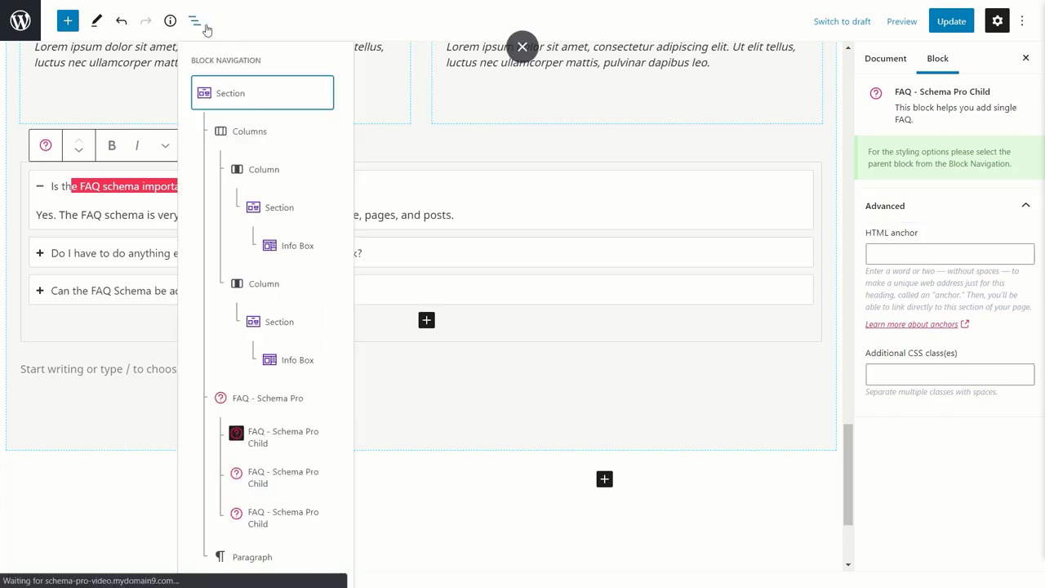
left_click(294, 397)
left_click(969, 174)
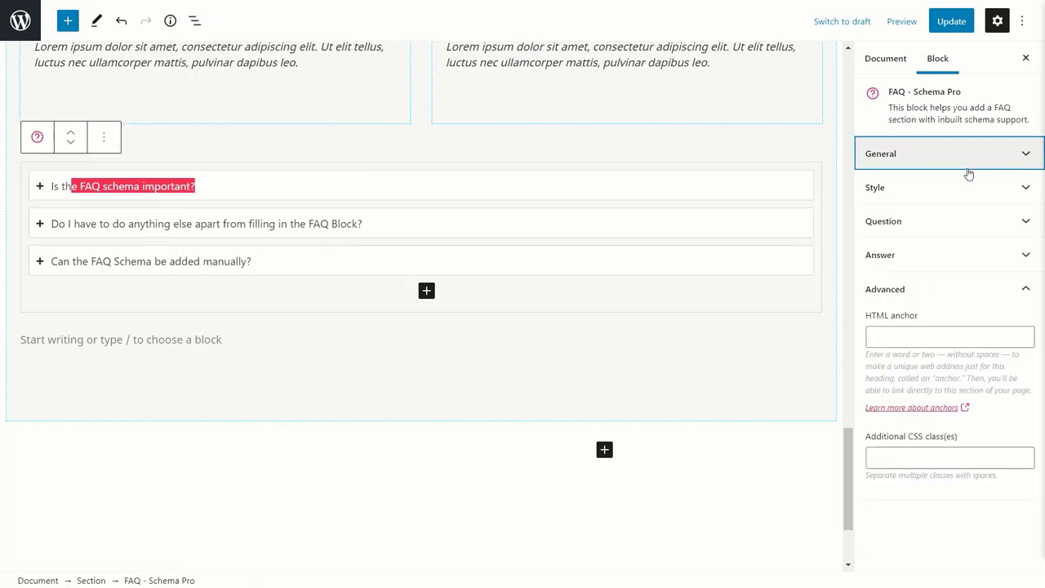
left_click(944, 289)
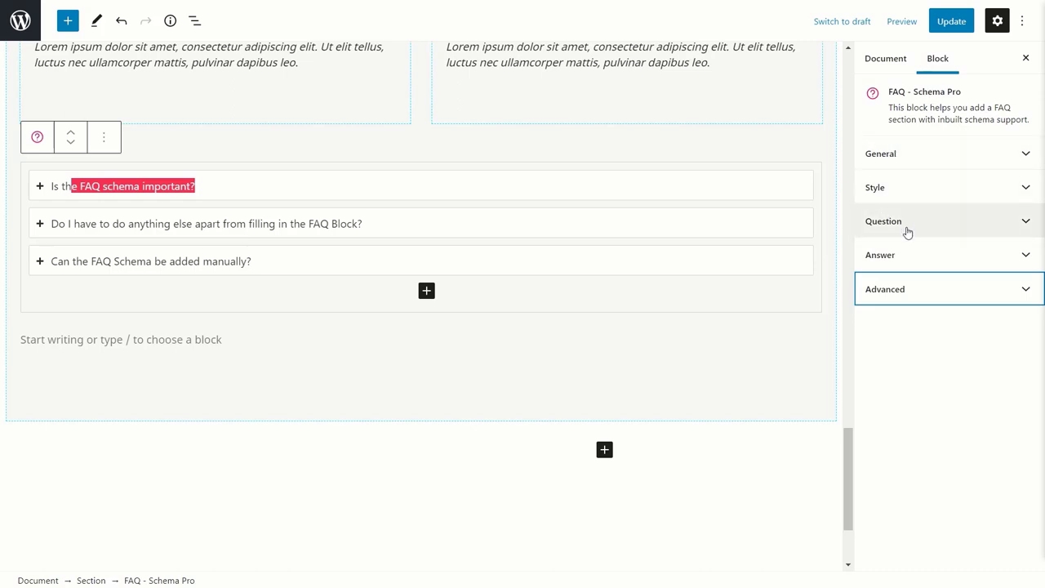
left_click(936, 159)
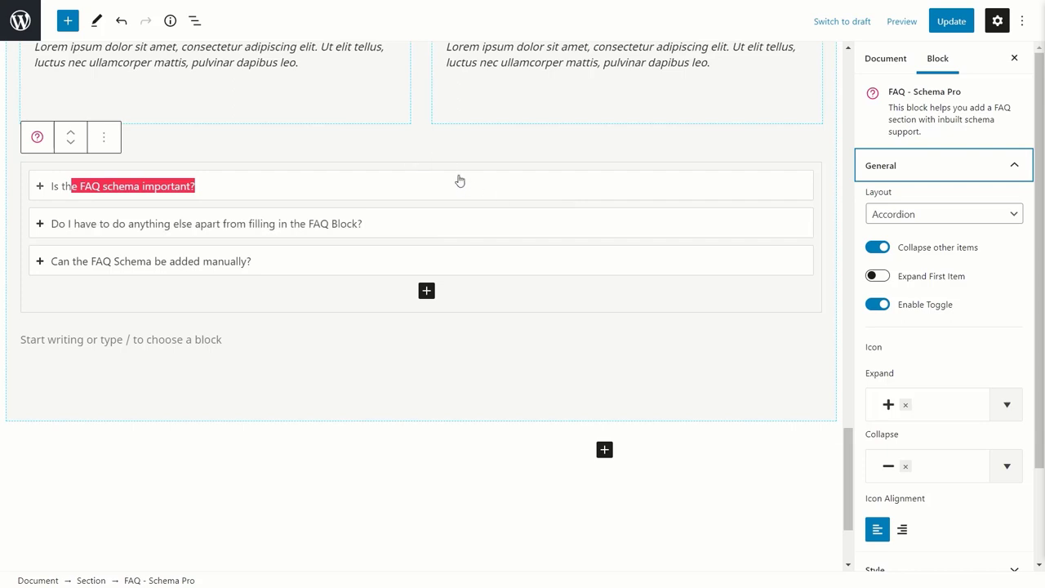
Try the Grid layout on the FAQ block and switch it back to Accordion.
left_click(922, 217)
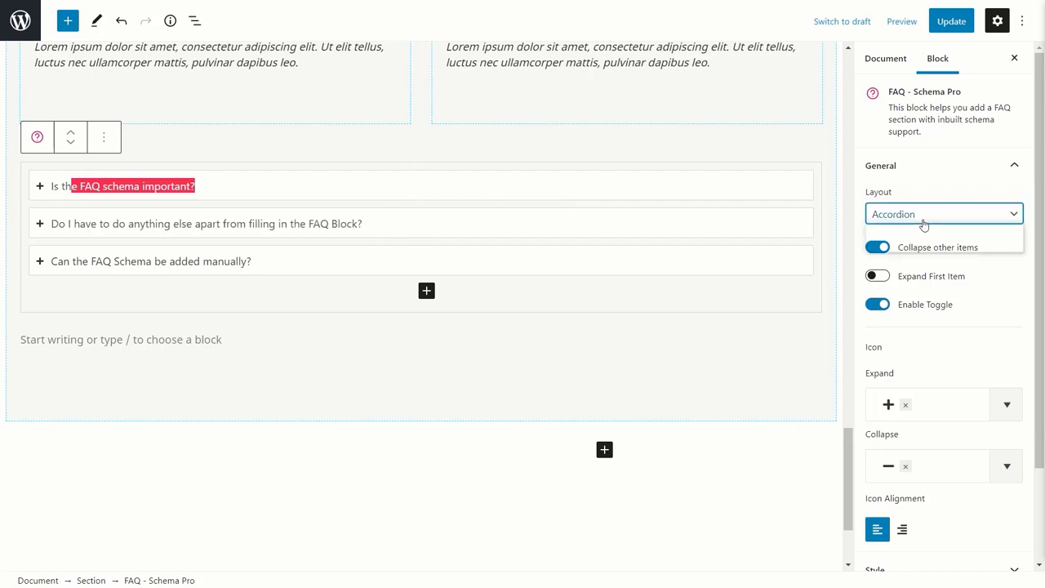
left_click(924, 245)
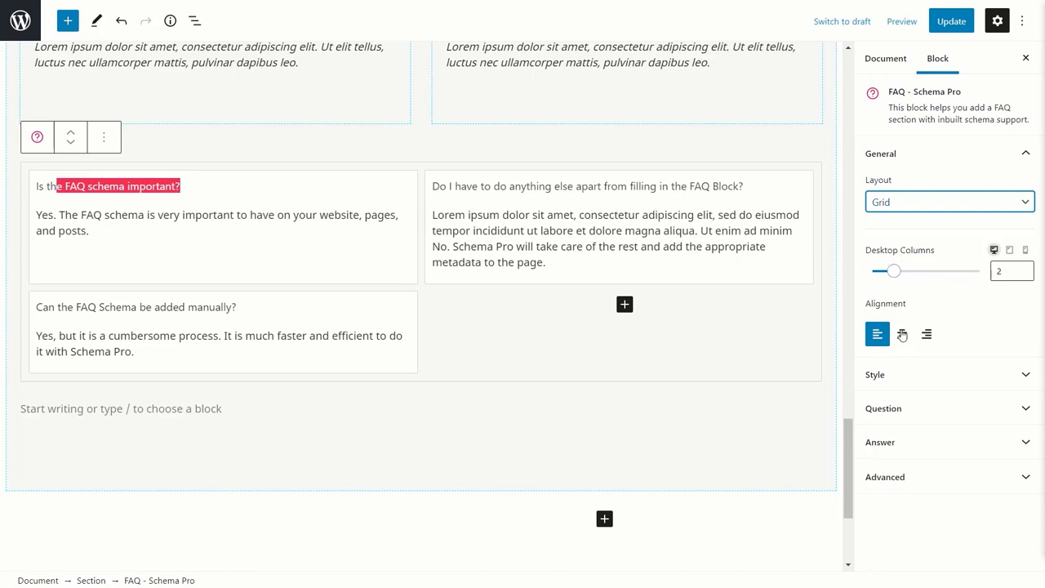
left_click(922, 204)
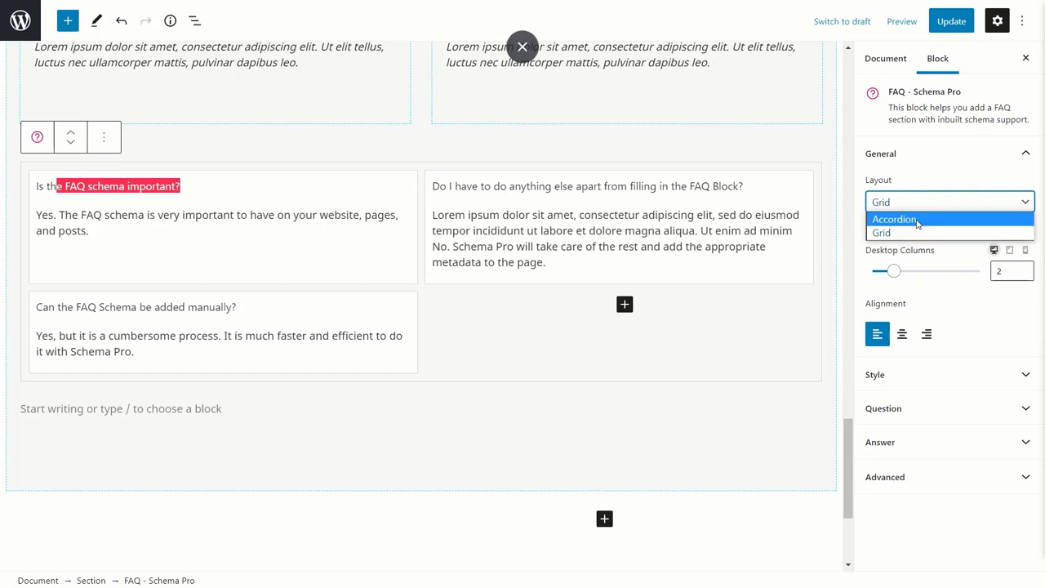
left_click(921, 219)
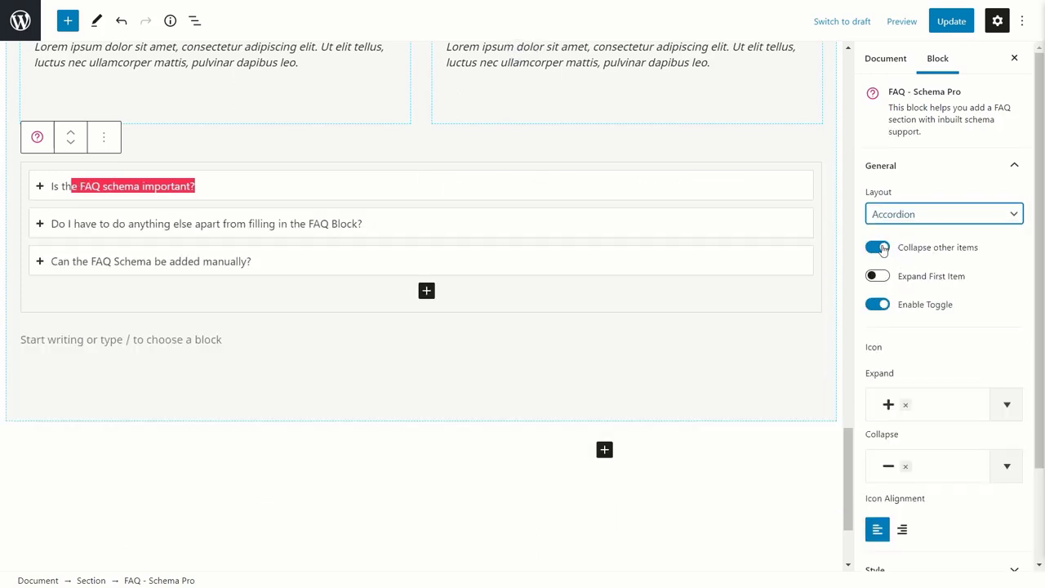
Enable Expand First Item and replace the Expand icon with a right-pointing chevron.
left_click(881, 277)
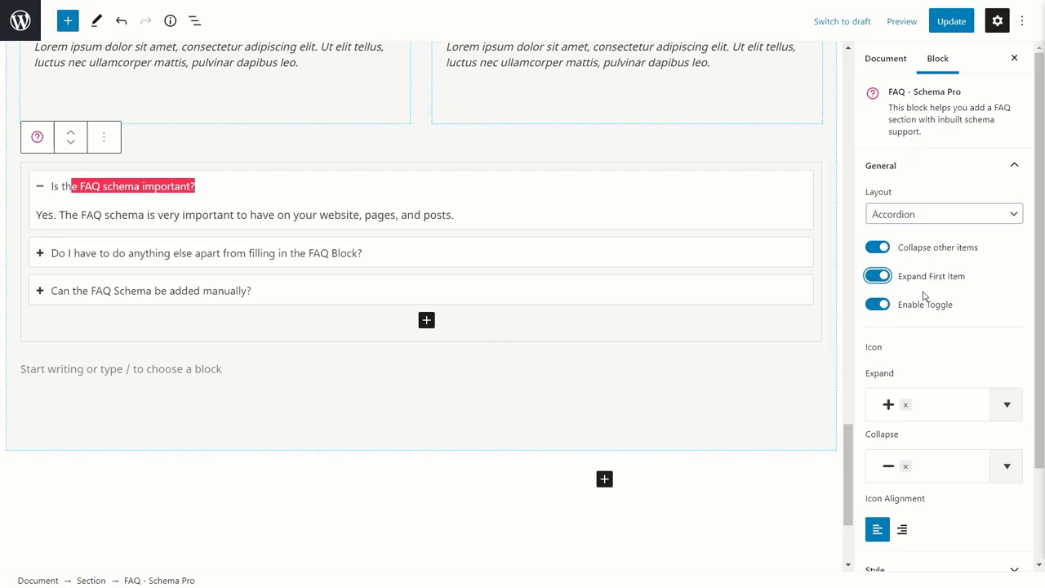
scroll(949, 278, "down", 3)
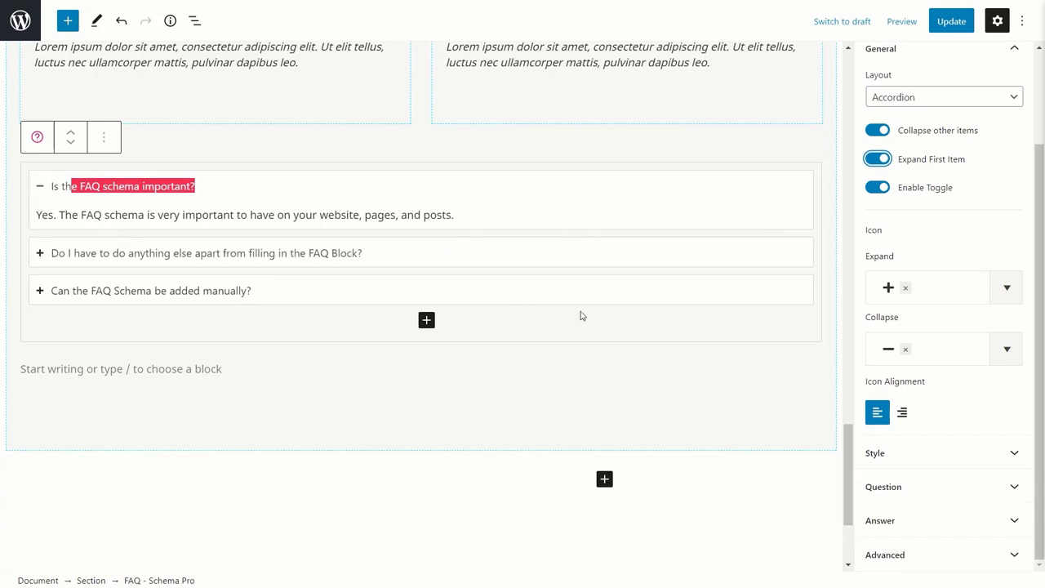
left_click(906, 288)
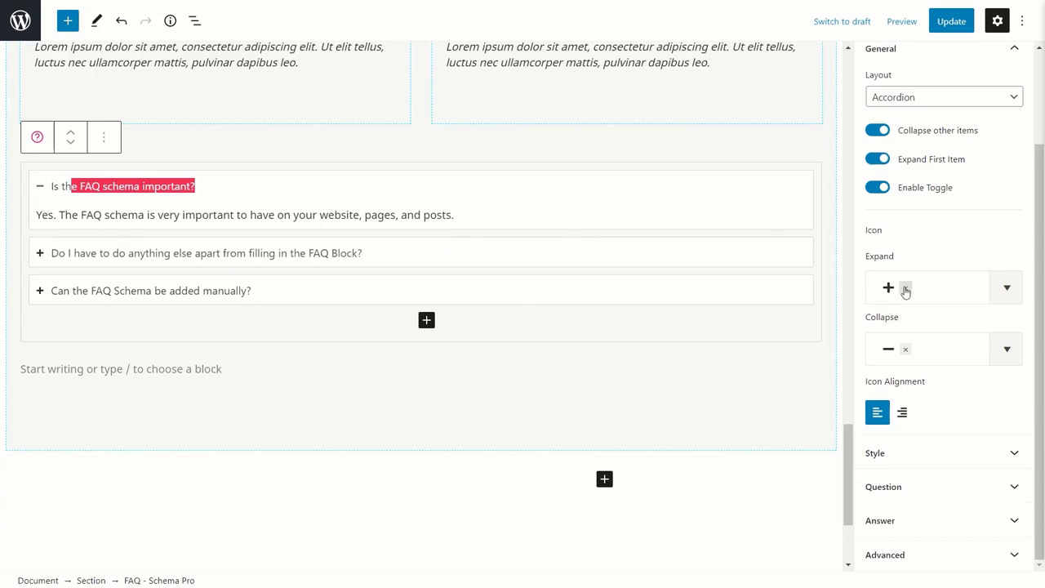
left_click(1006, 291)
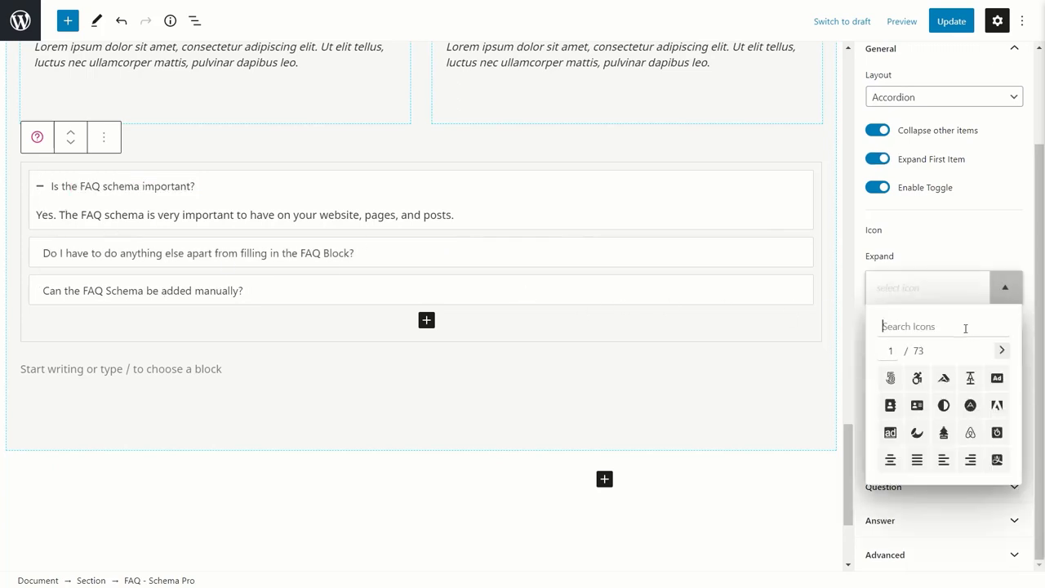
left_click(1003, 351)
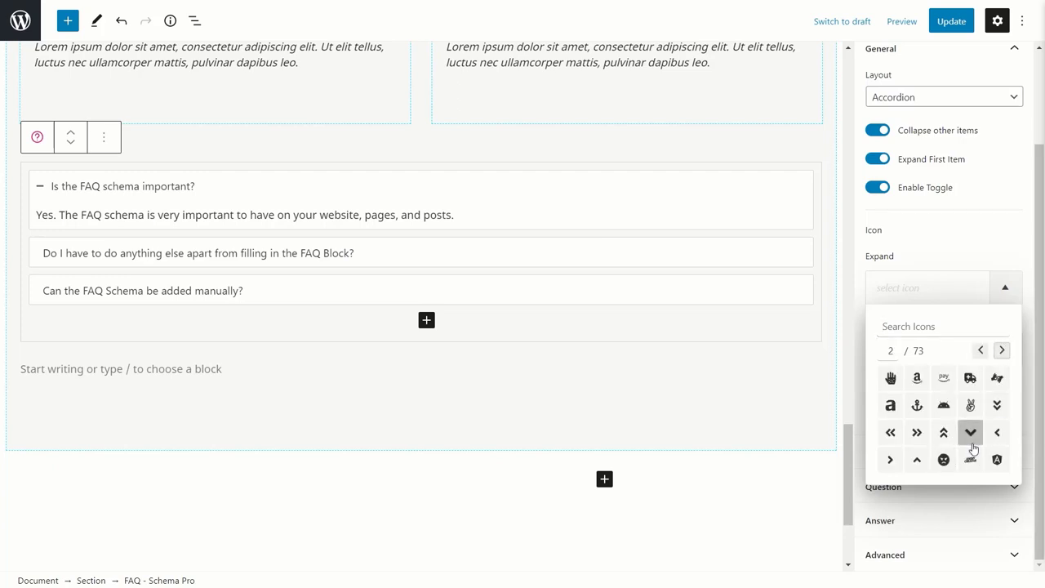
left_click(891, 460)
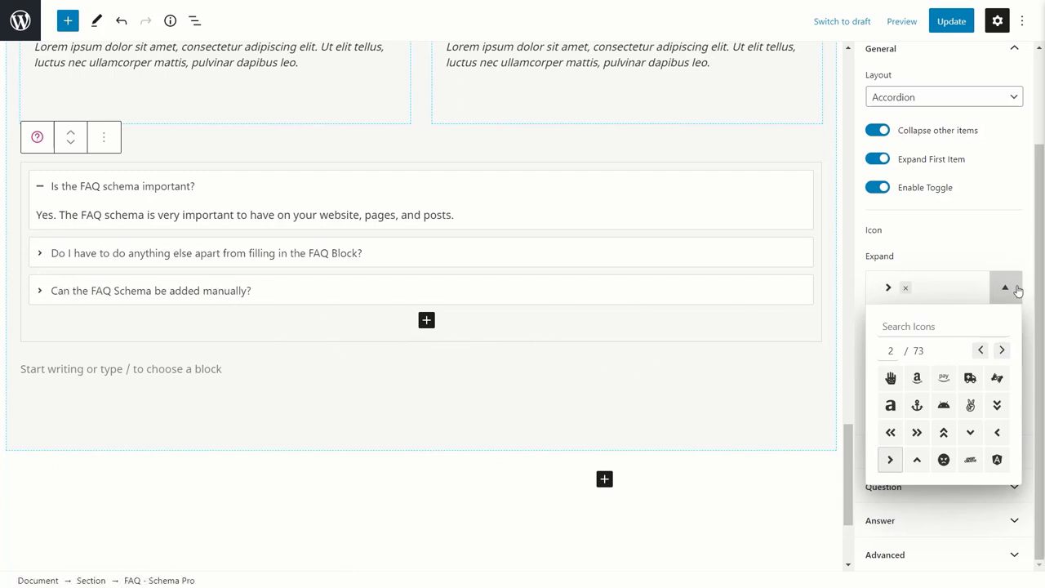
left_click(1007, 288)
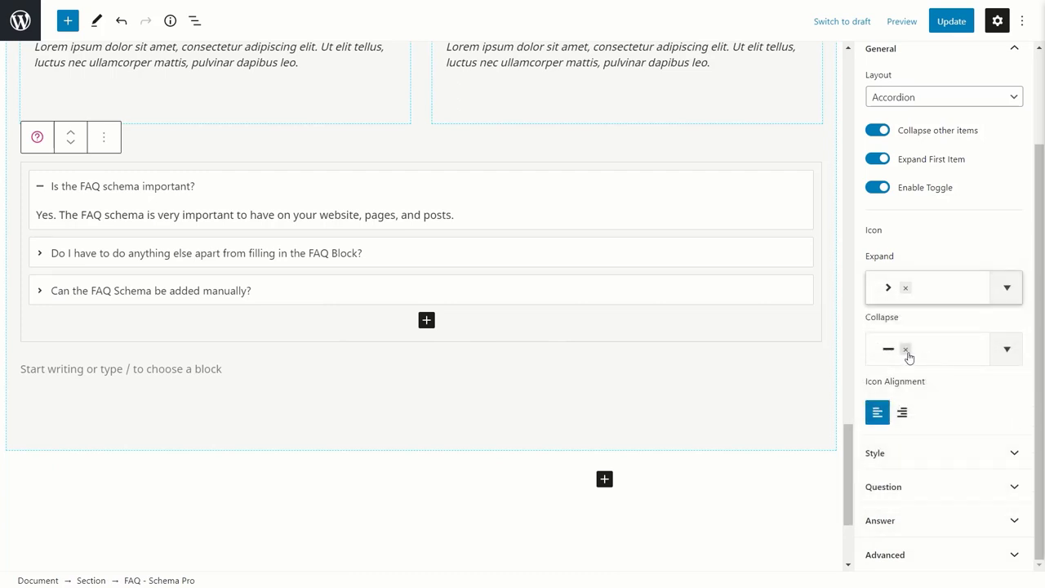
Replace the Collapse icon with a downward-pointing chevron.
left_click(906, 350)
left_click(1006, 349)
left_click(1003, 412)
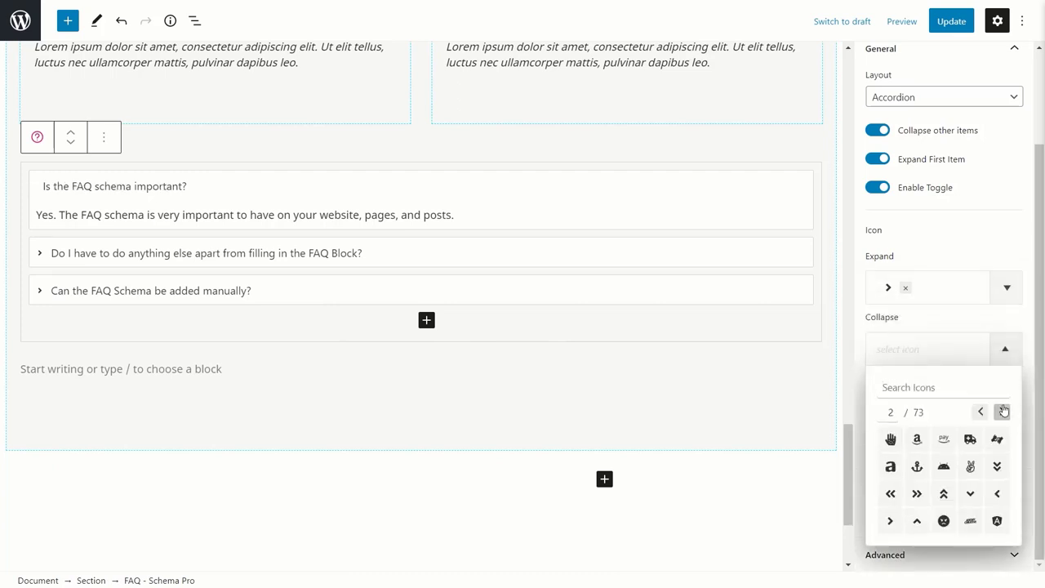
left_click(970, 493)
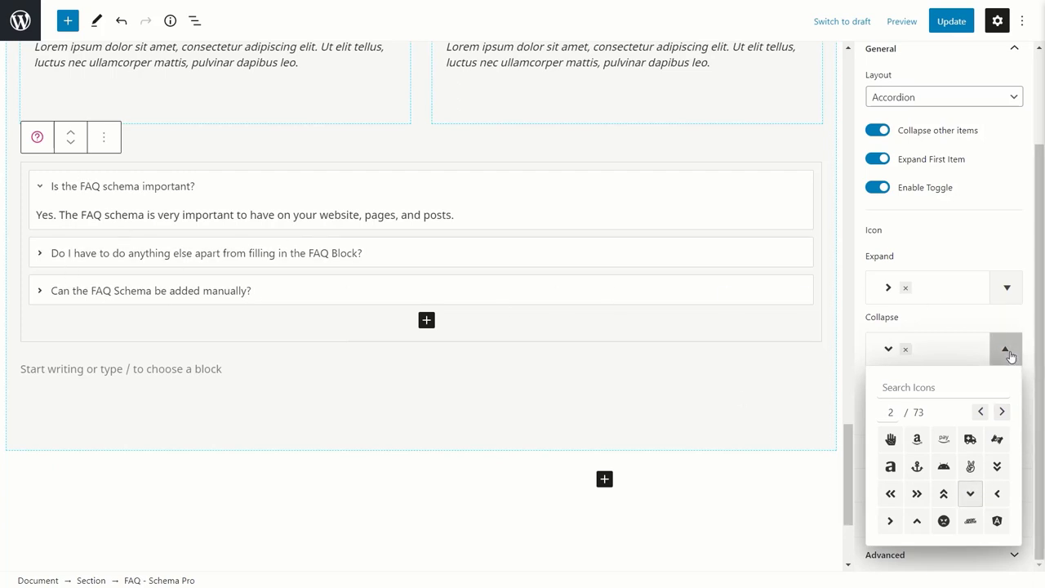
left_click(1007, 351)
Try right alignment for the accordion icons and return them to left alignment.
left_click(902, 413)
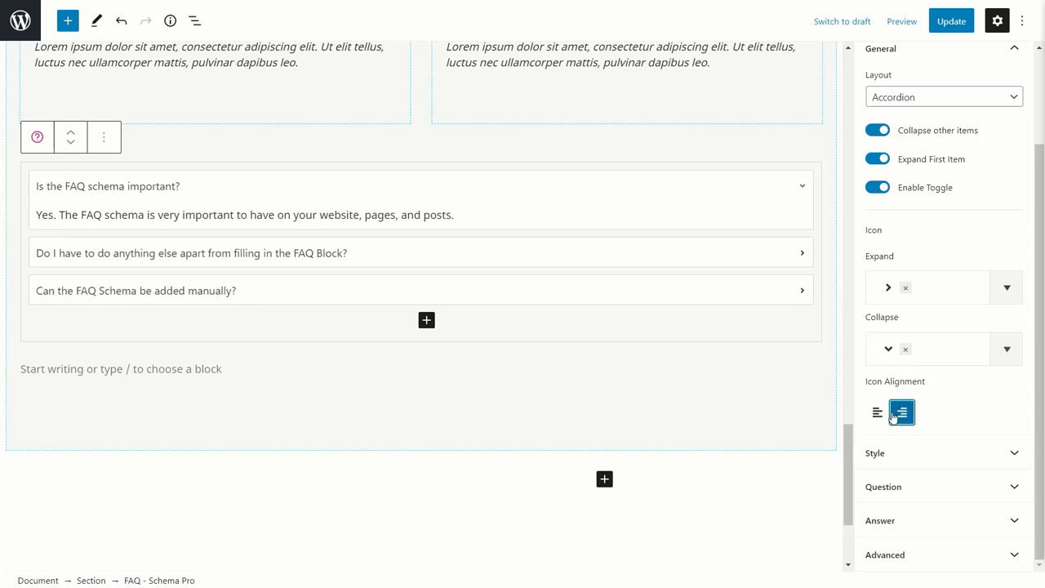
left_click(877, 413)
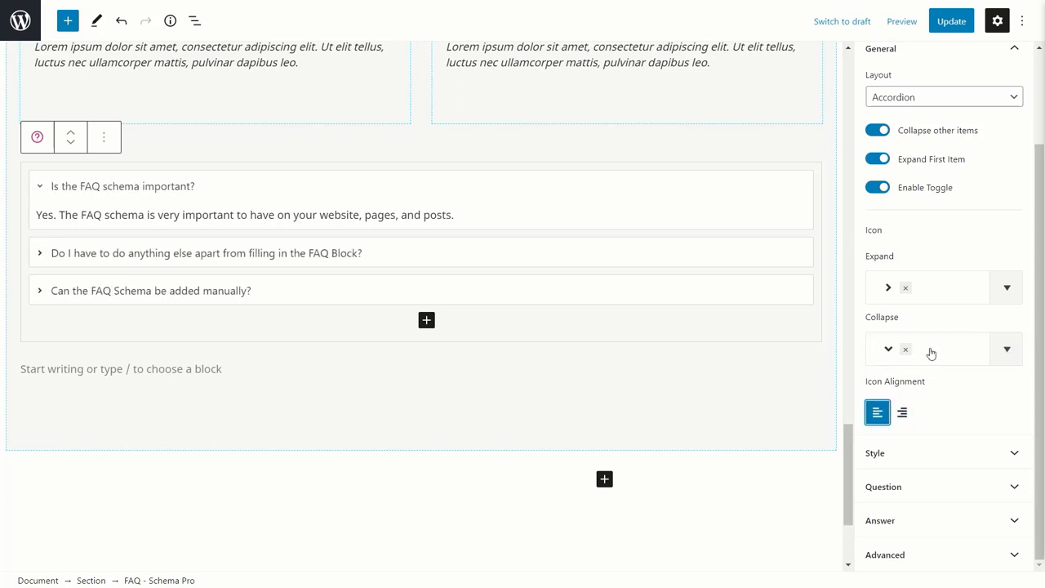
In the block's Style settings, try a yellow background for the FAQ items and set it to white.
scroll(948, 168, "up", 3)
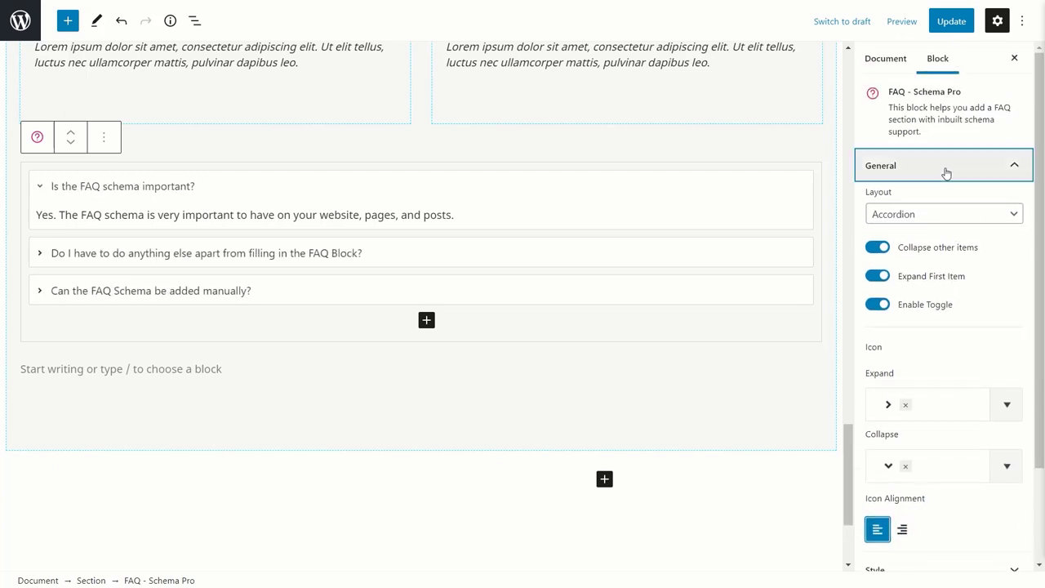
left_click(946, 168)
left_click(938, 185)
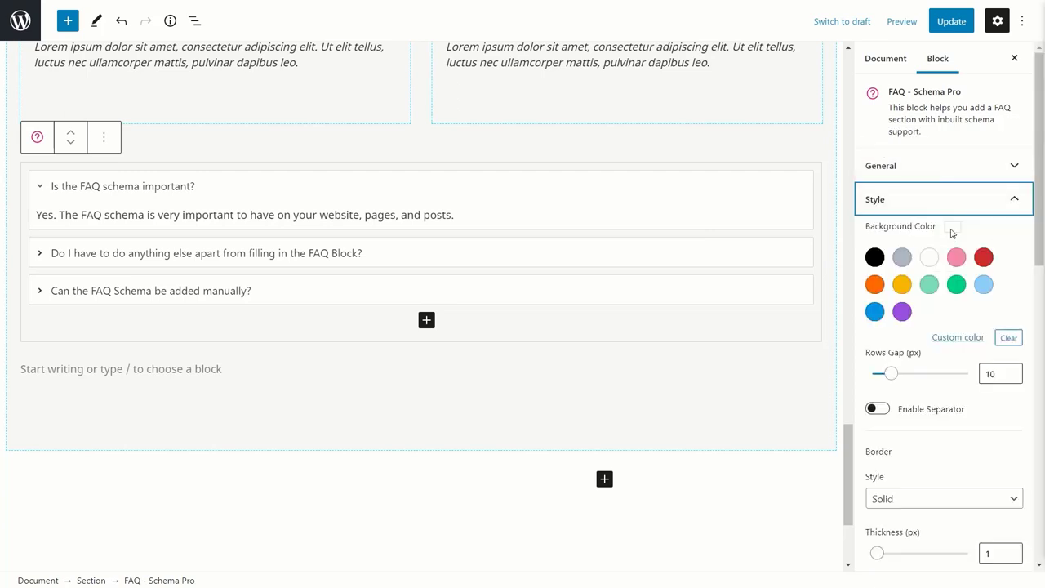
left_click(902, 284)
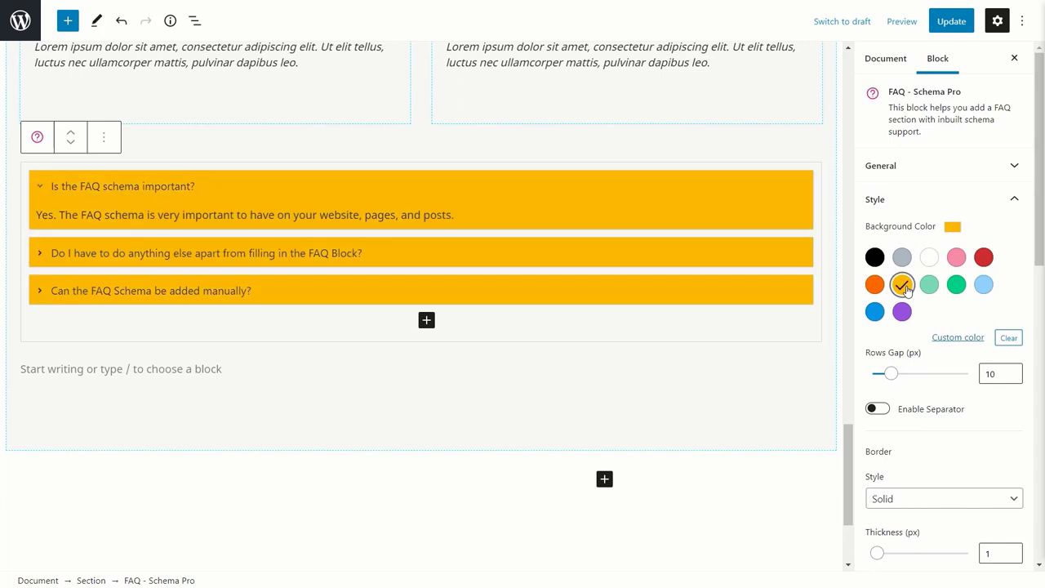
left_click(930, 258)
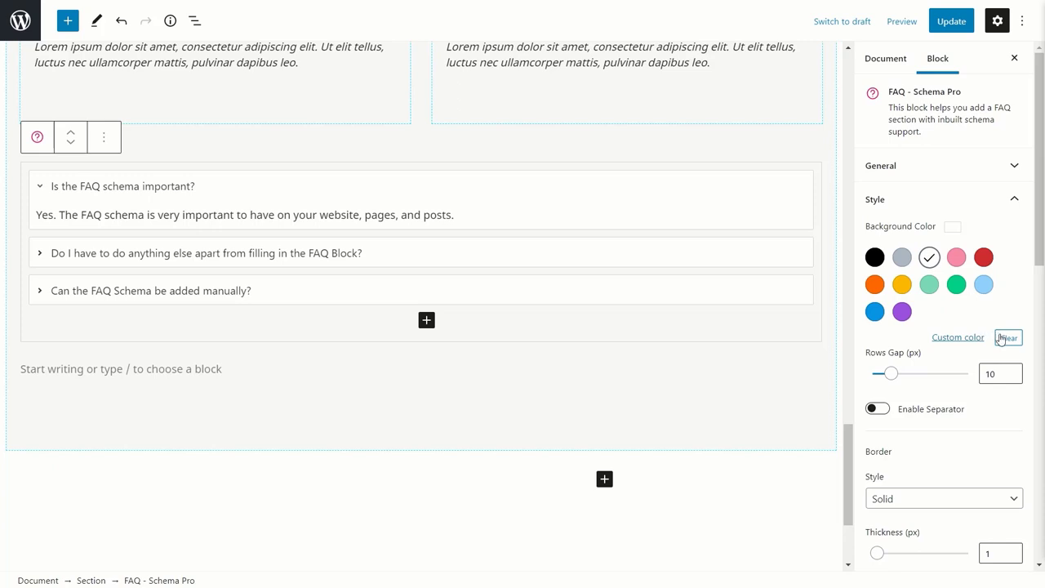
Try the separator between question and answer and turn it off again.
scroll(941, 347, "down", 1)
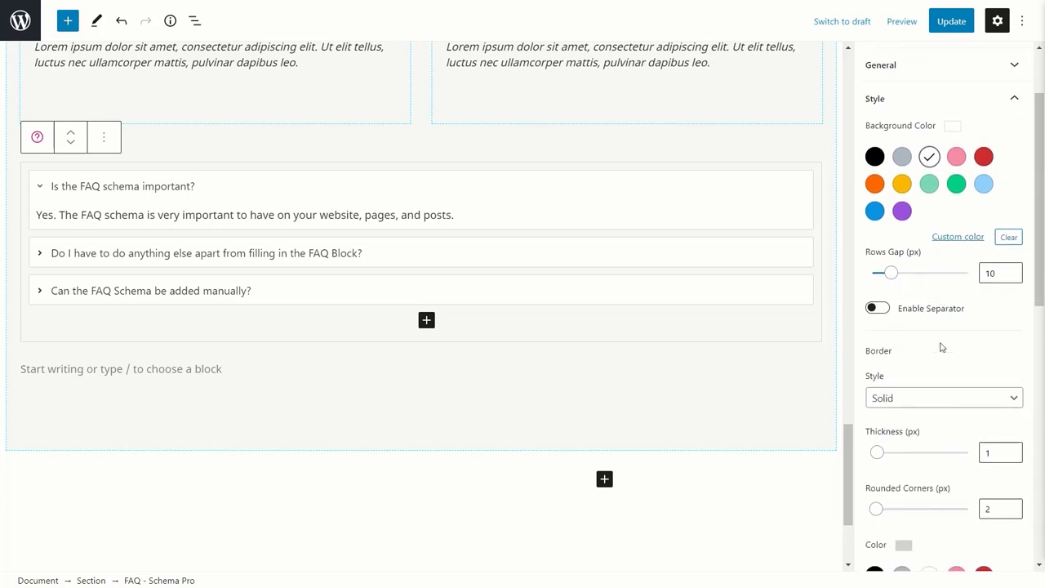
left_click(881, 309)
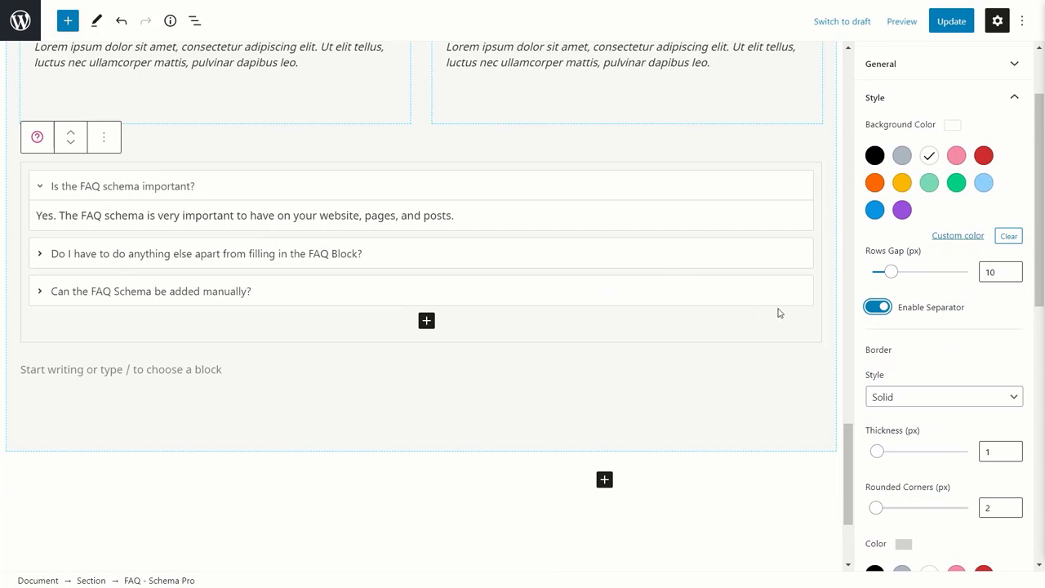
left_click(881, 308)
Set the border color of the FAQ items to green.
scroll(934, 301, "down", 1)
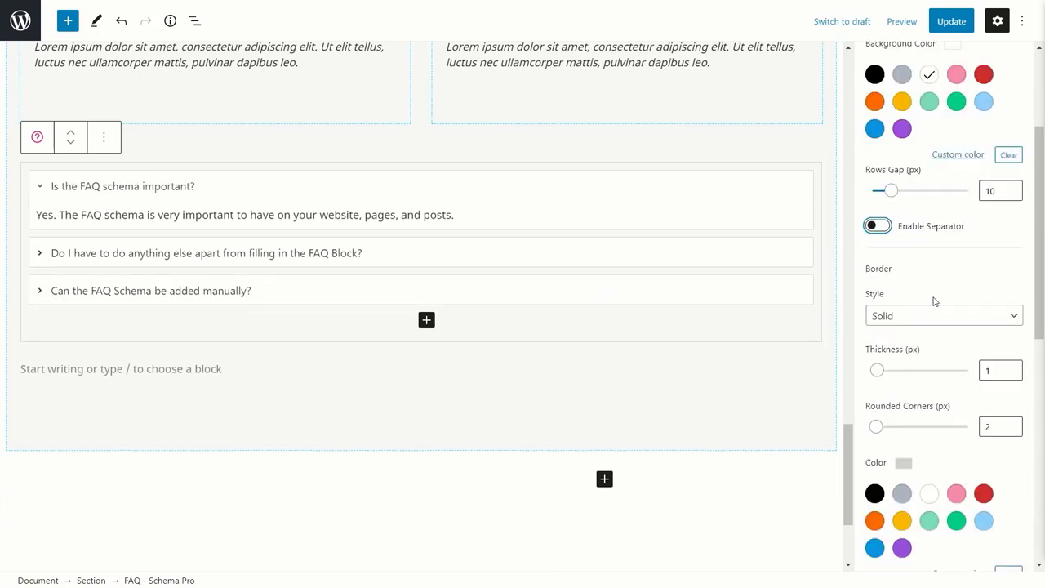
scroll(934, 301, "down", 2)
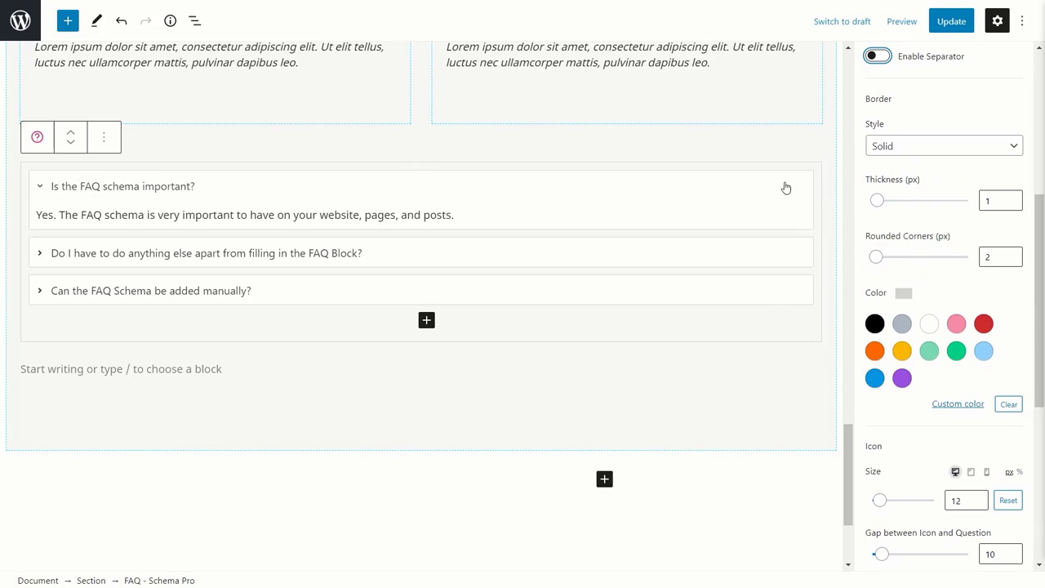
left_click(956, 350)
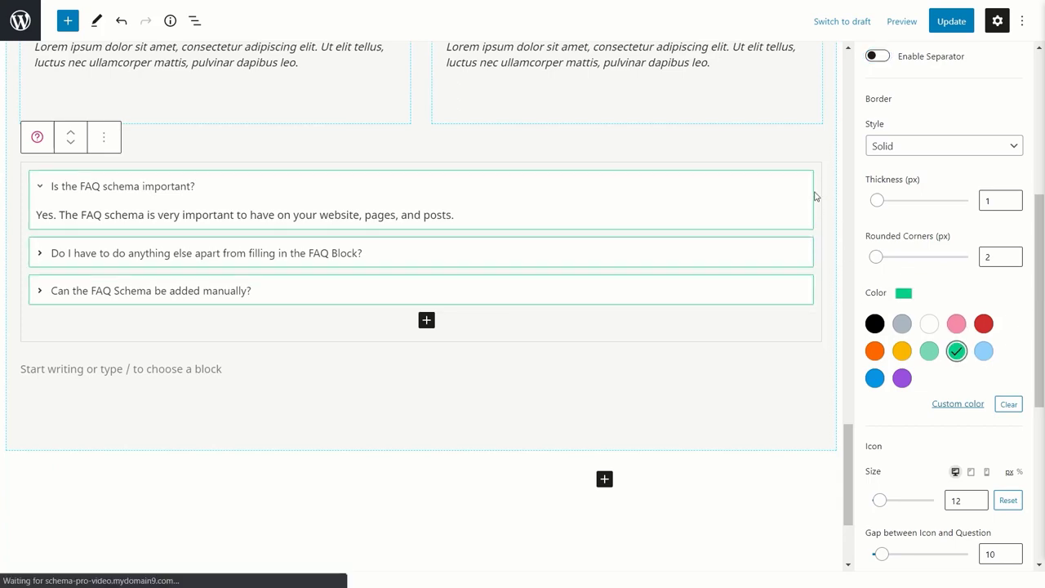
Try a border thickness of 6 px on the FAQ items and return it to 1 px.
left_click(1012, 199)
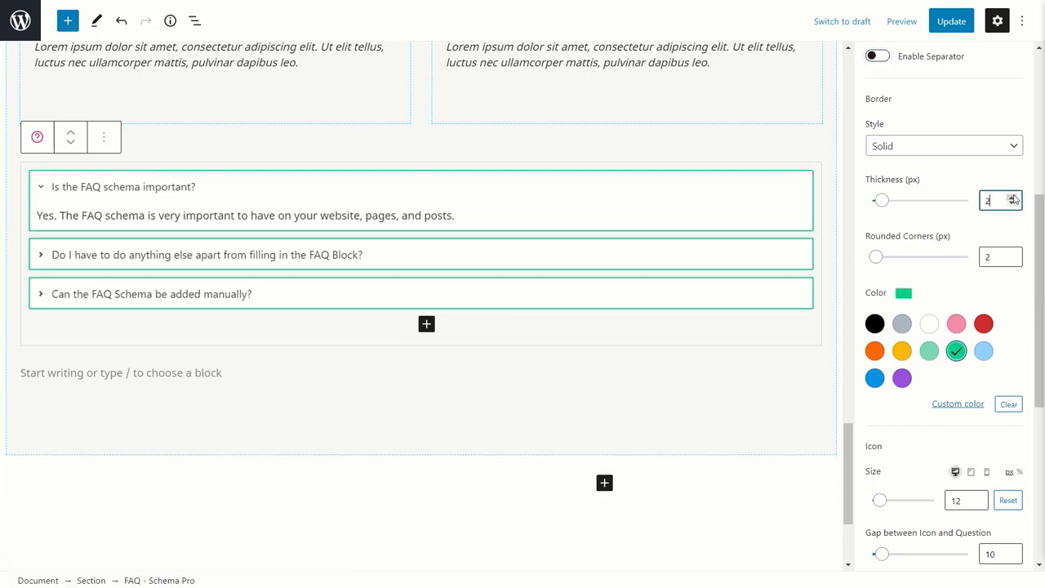
left_click(1013, 199)
left_click(1012, 199)
left_click(1013, 199)
left_click(1013, 200)
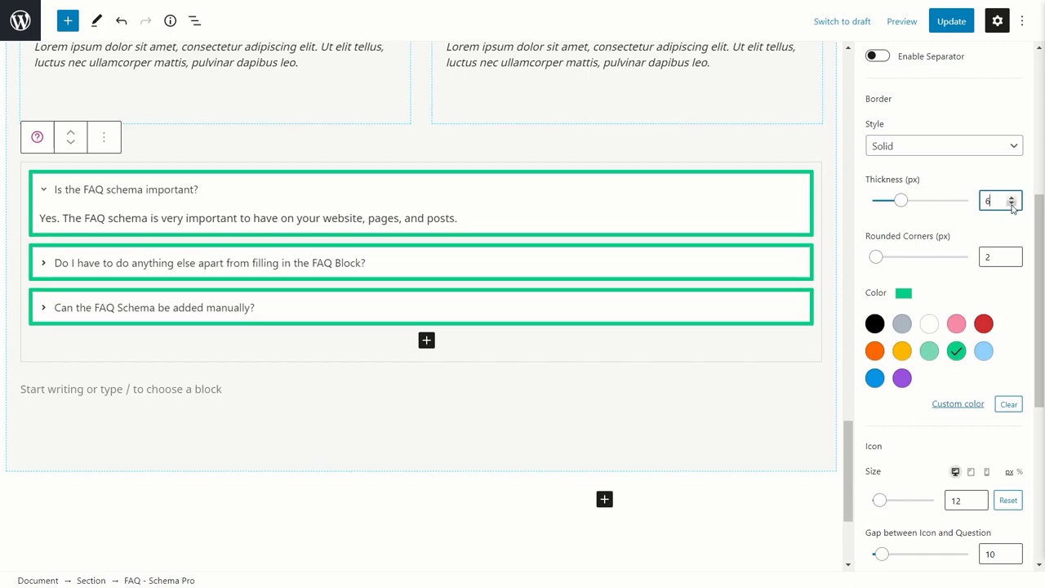
left_click(1012, 204)
left_click(1013, 205)
left_click(1013, 204)
left_click(1012, 204)
left_click(1012, 204)
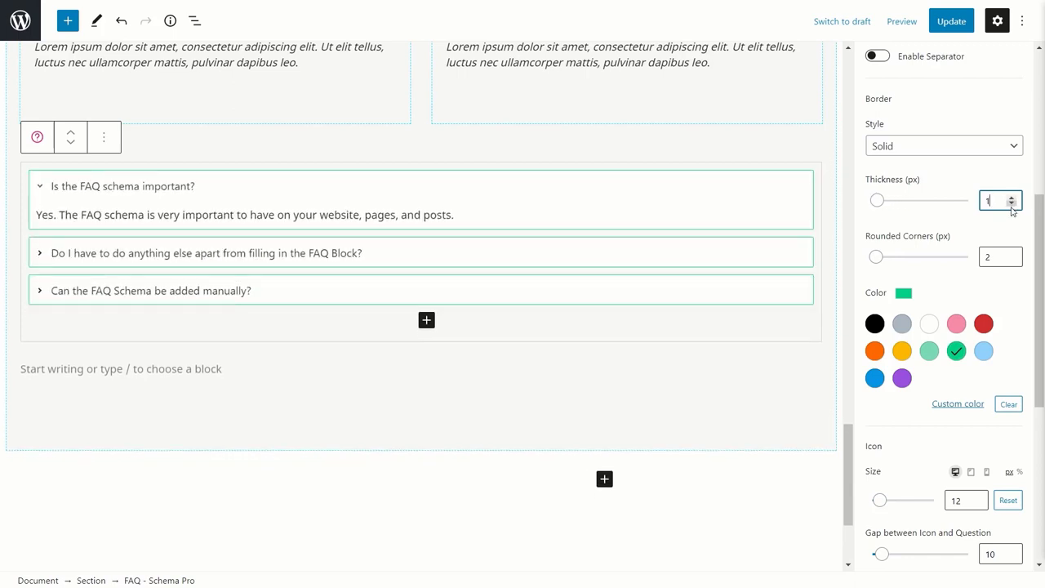
Review the available border styles, keep Solid, and set the FAQ items' border color to gray.
left_click(970, 154)
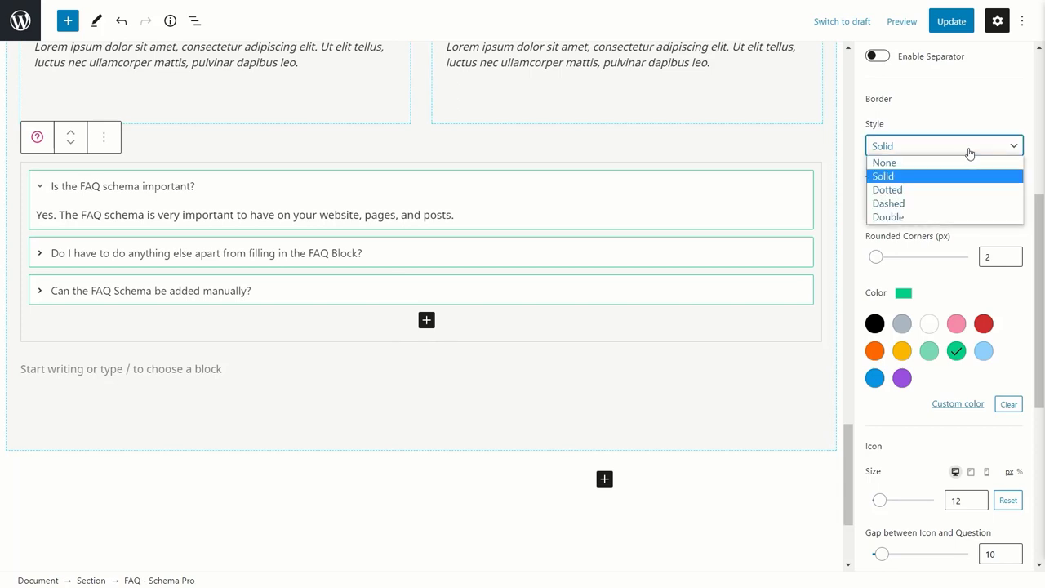
left_click(969, 154)
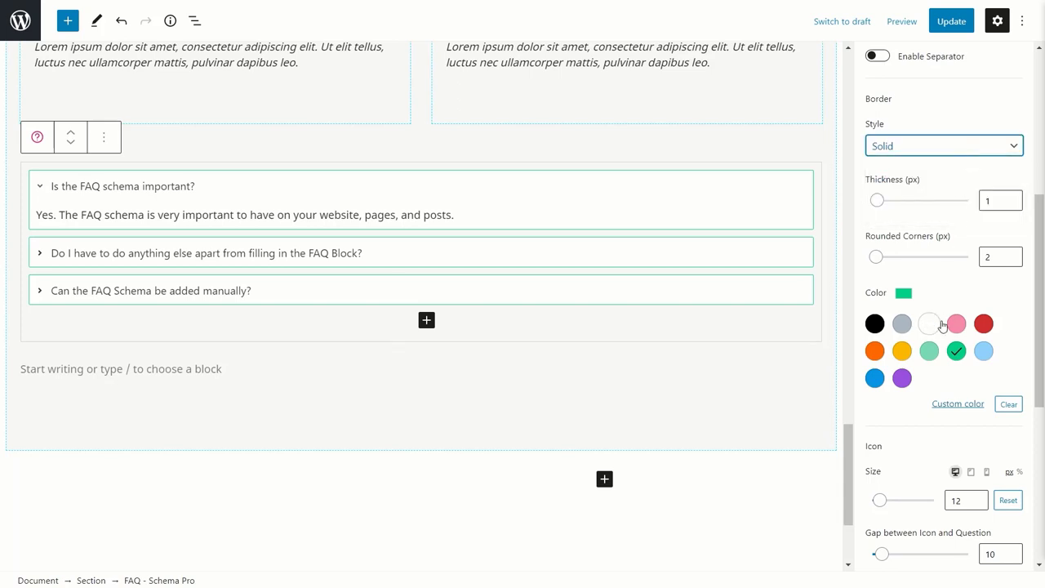
left_click(905, 325)
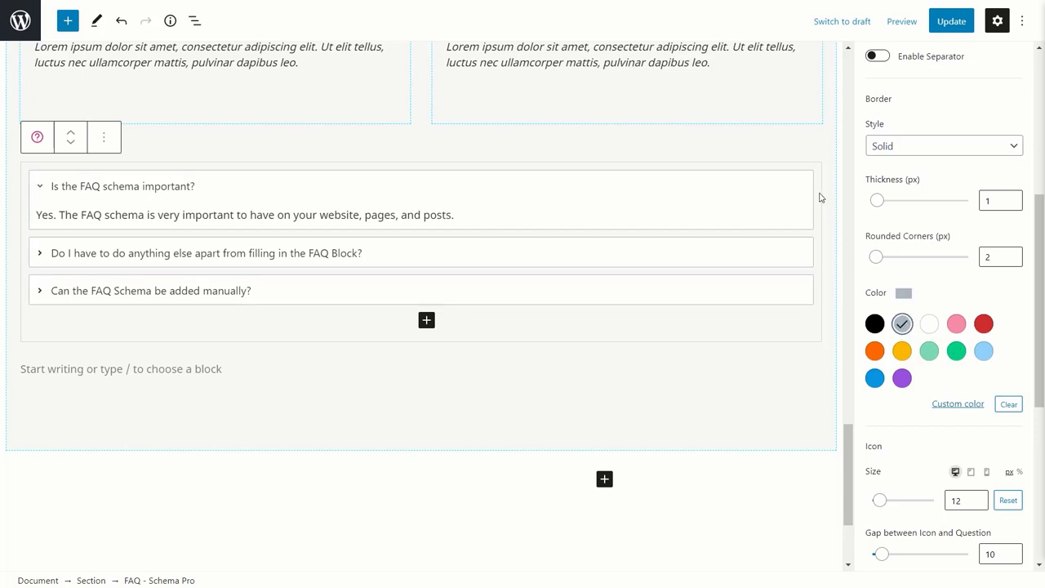
Set the desktop size of the accordion icons to 16 px.
scroll(1003, 253, "down", 2)
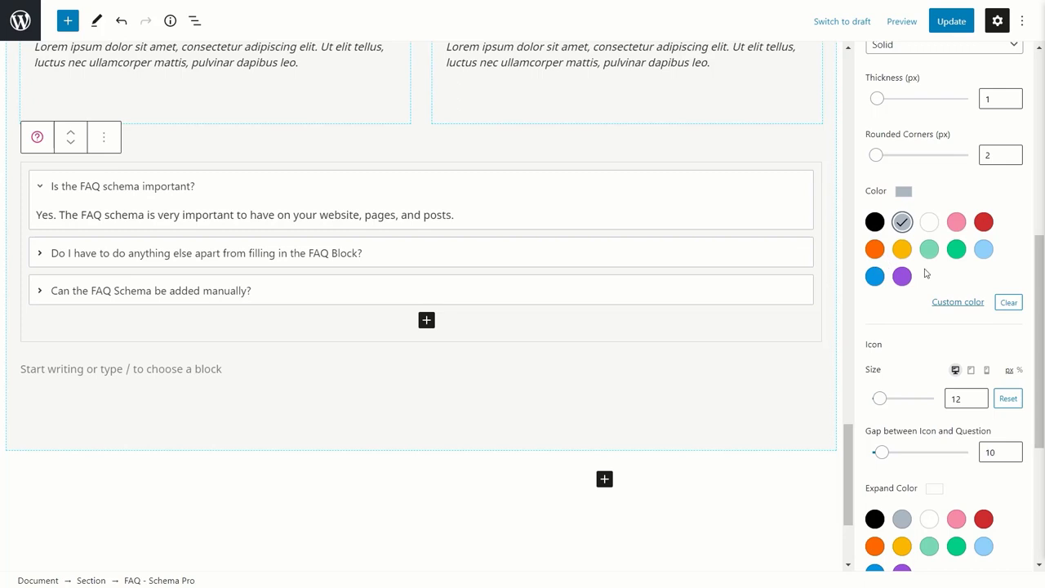
scroll(925, 273, "down", 3)
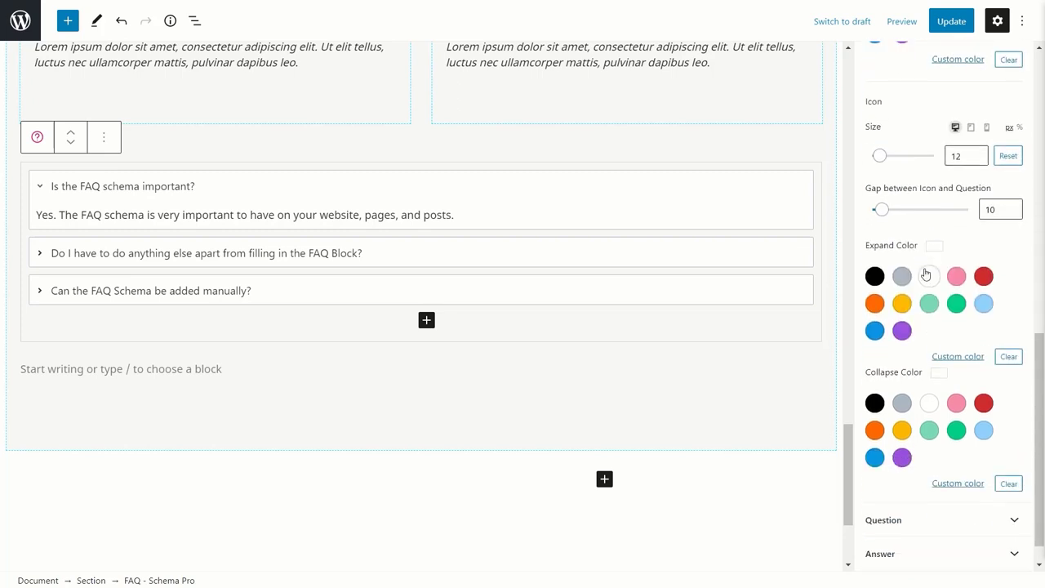
left_click(979, 153)
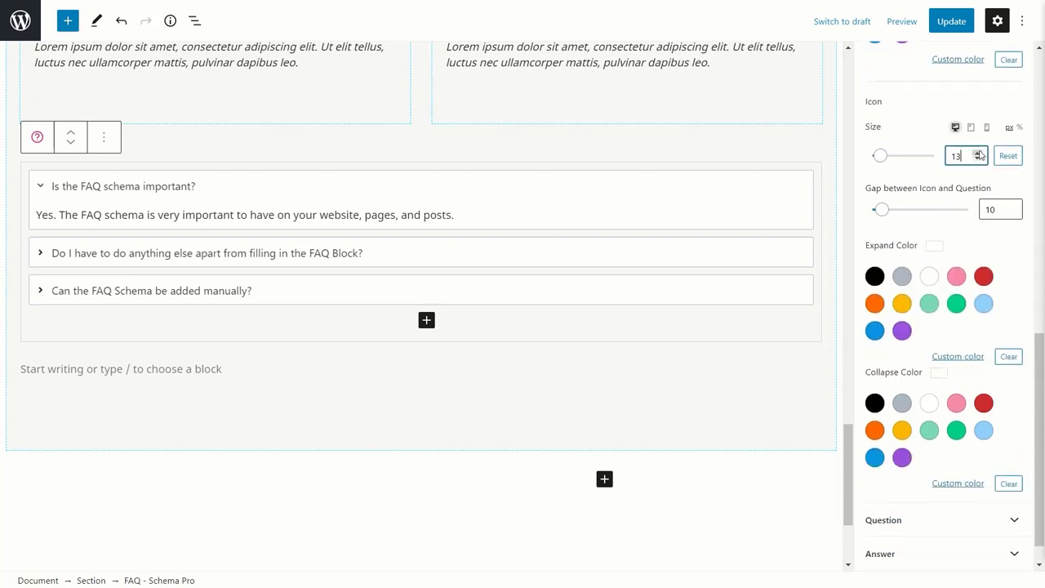
left_click(978, 153)
left_click(978, 153)
left_click(978, 152)
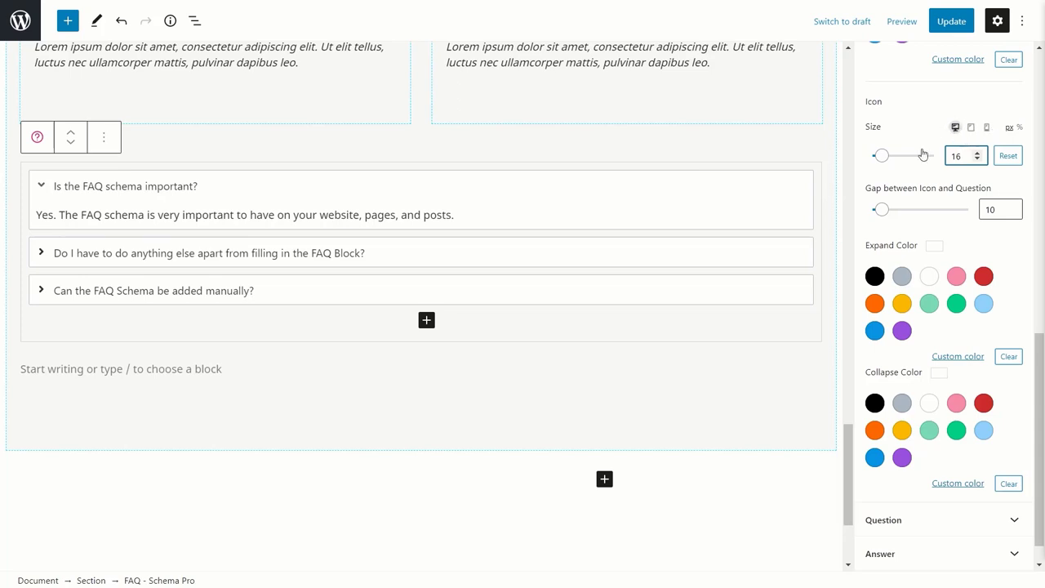
Check the icon size setting for tablet, return to the desktop setting and view the icon color options.
left_click(972, 130)
left_click(956, 131)
scroll(971, 206, "down", 1)
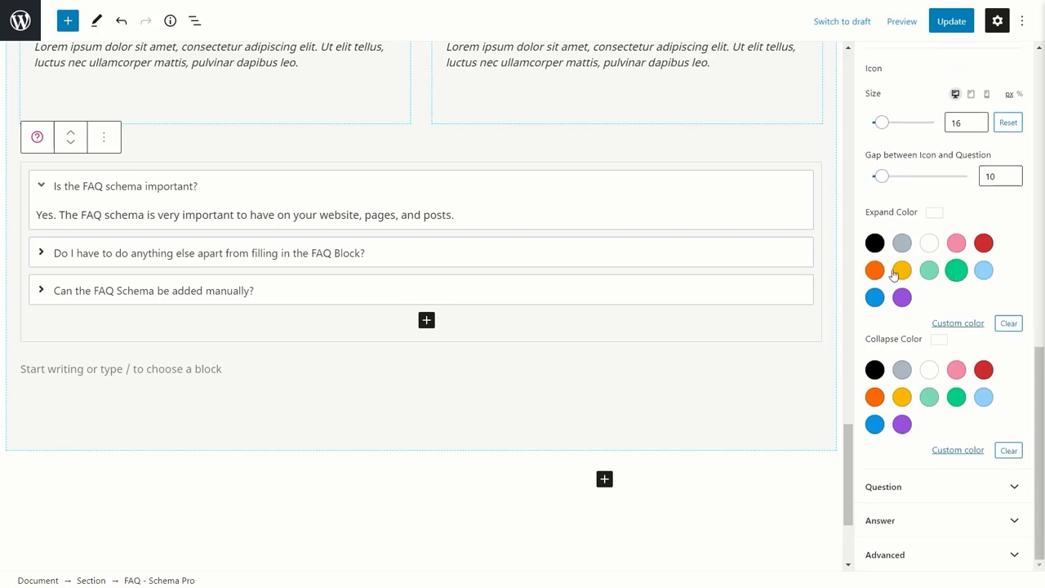
Set both the expand and collapse colors of the accordion icons to light blue and check them in the FAQ block.
left_click(903, 297)
left_click(984, 276)
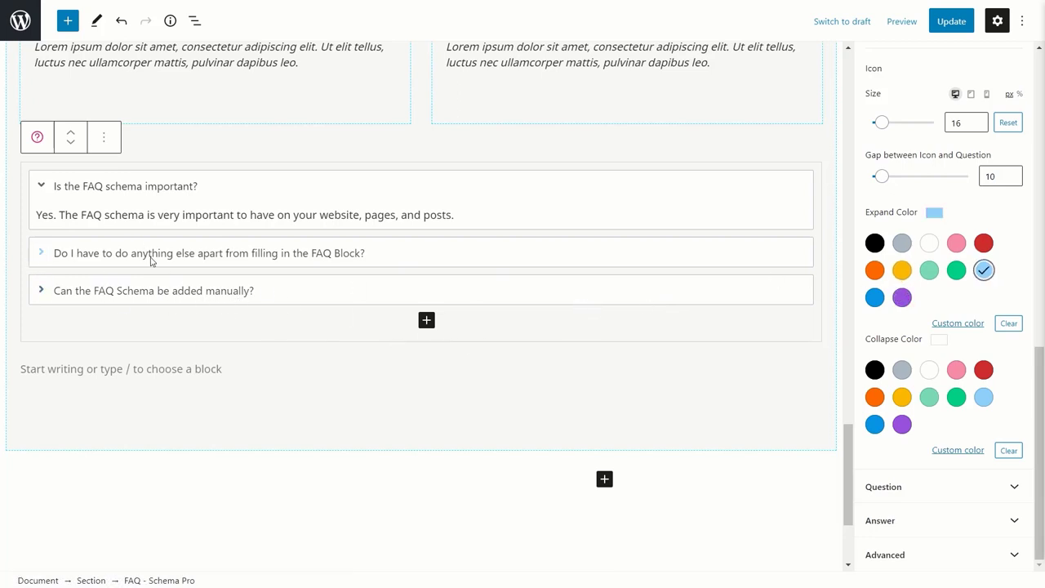
left_click(984, 398)
scroll(204, 220, "up", 7)
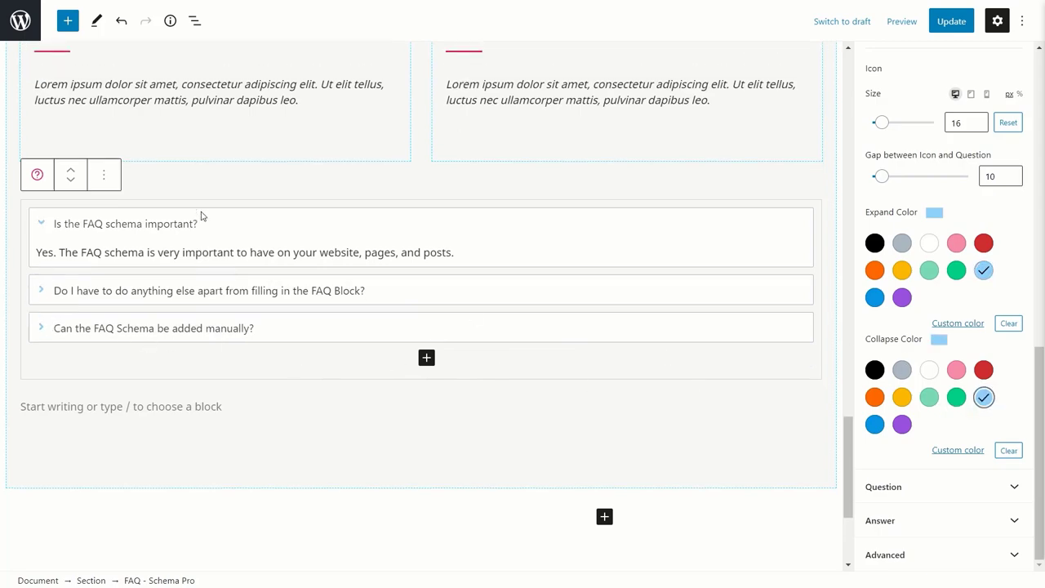
scroll(433, 183, "up", 5)
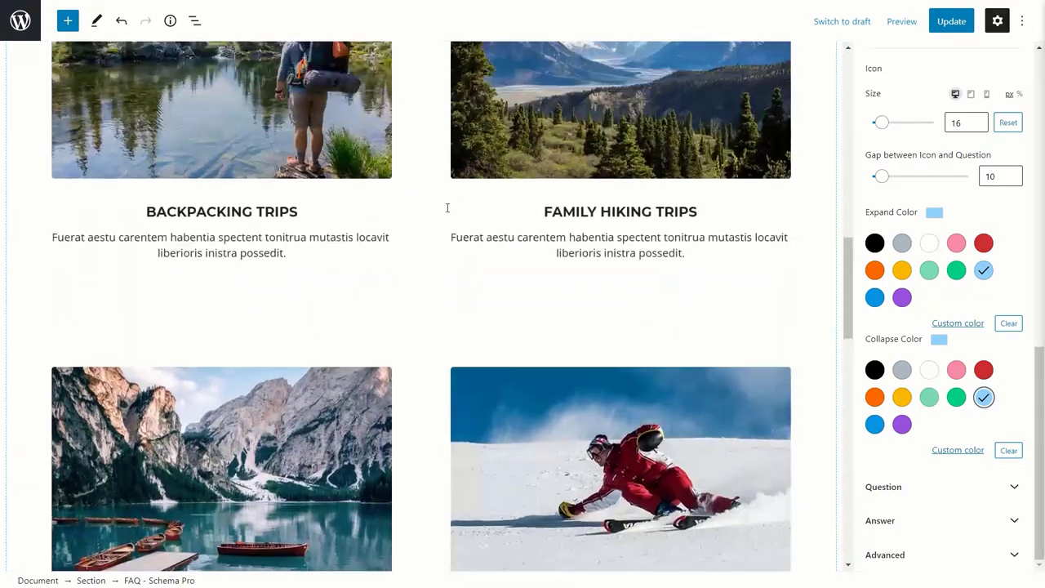
scroll(351, 204, "down", 15)
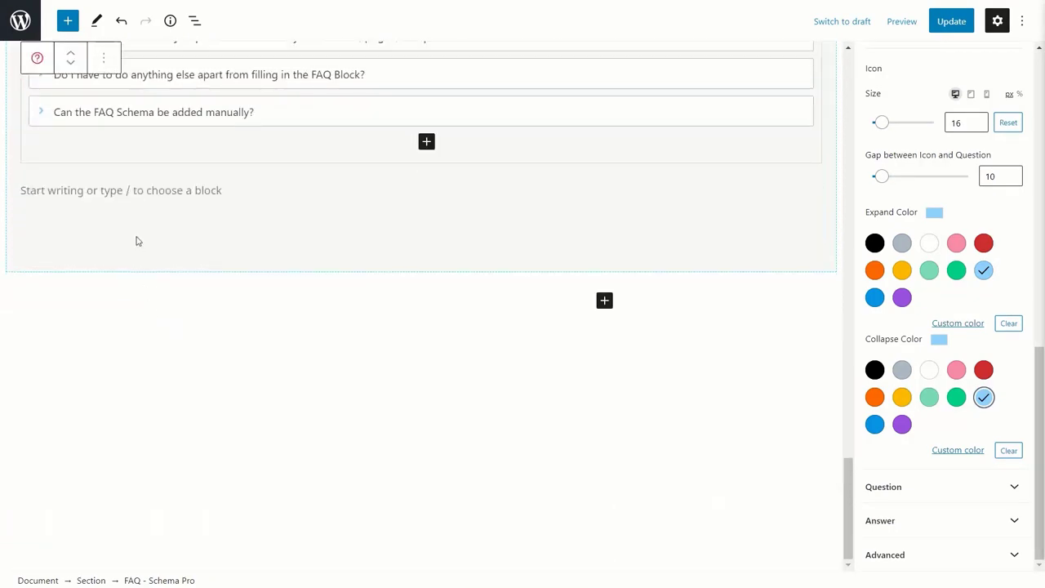
scroll(106, 213, "up", 2)
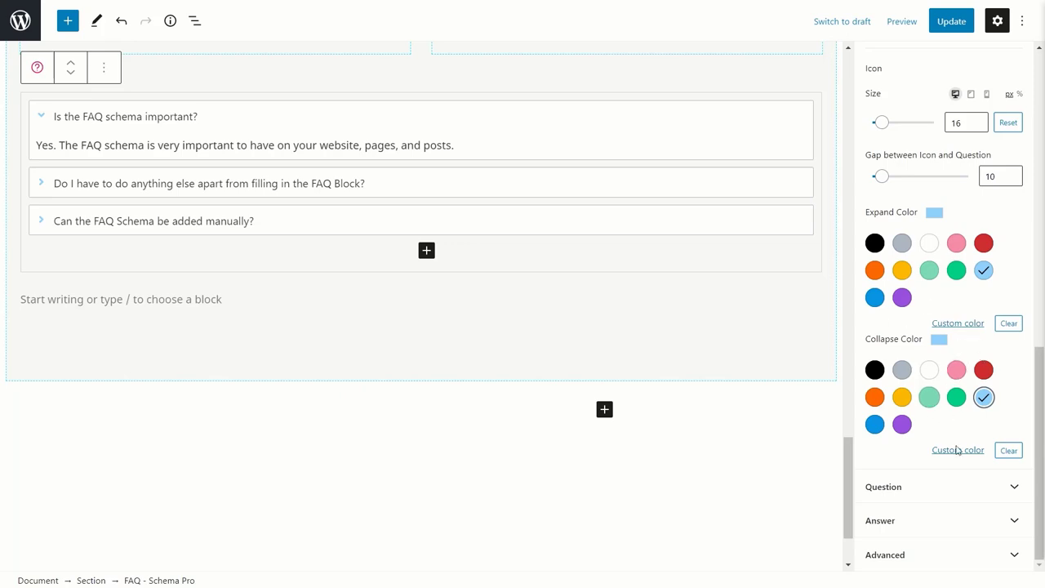
Set the question tag of the FAQ block to H3.
left_click(945, 485)
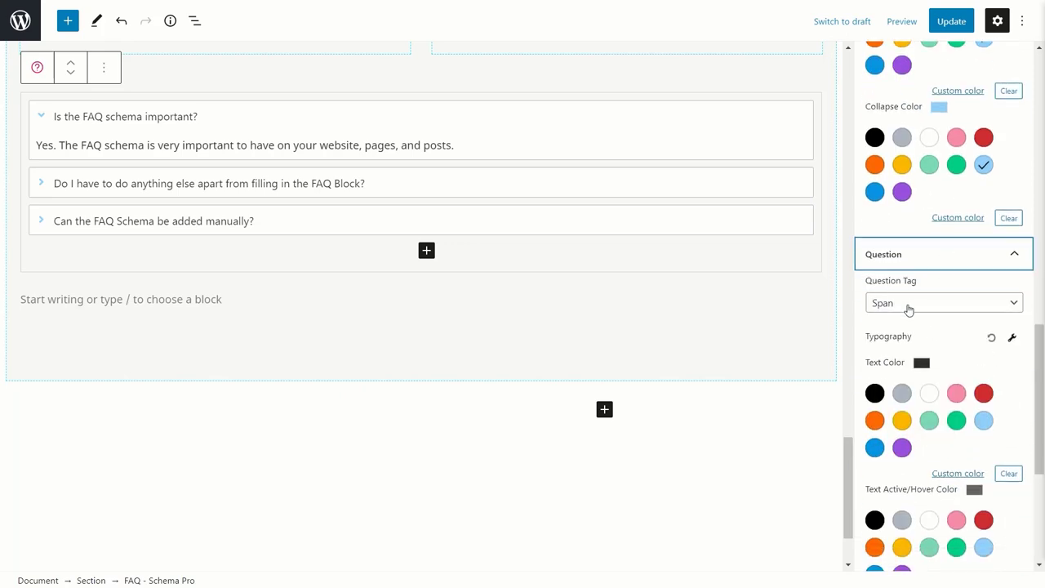
left_click(986, 307)
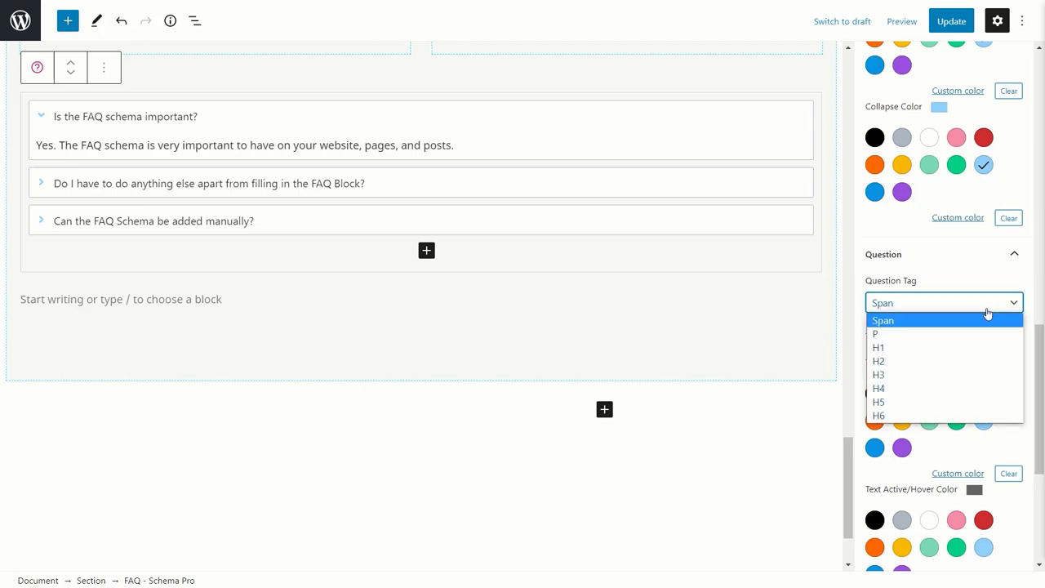
left_click(953, 377)
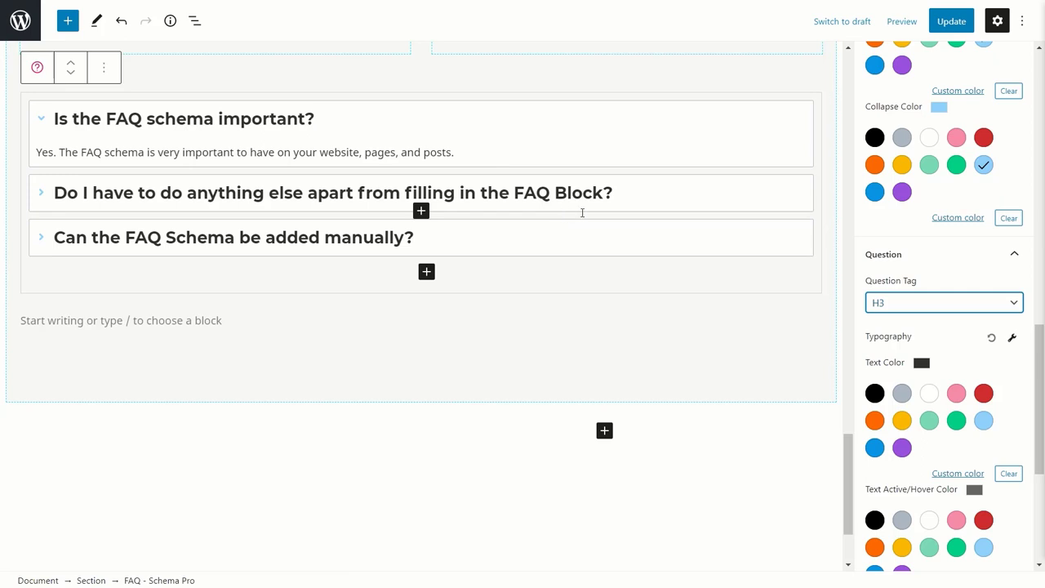
Set the desktop font size of the FAQ questions to 24 px in their typography settings.
left_click(1013, 338)
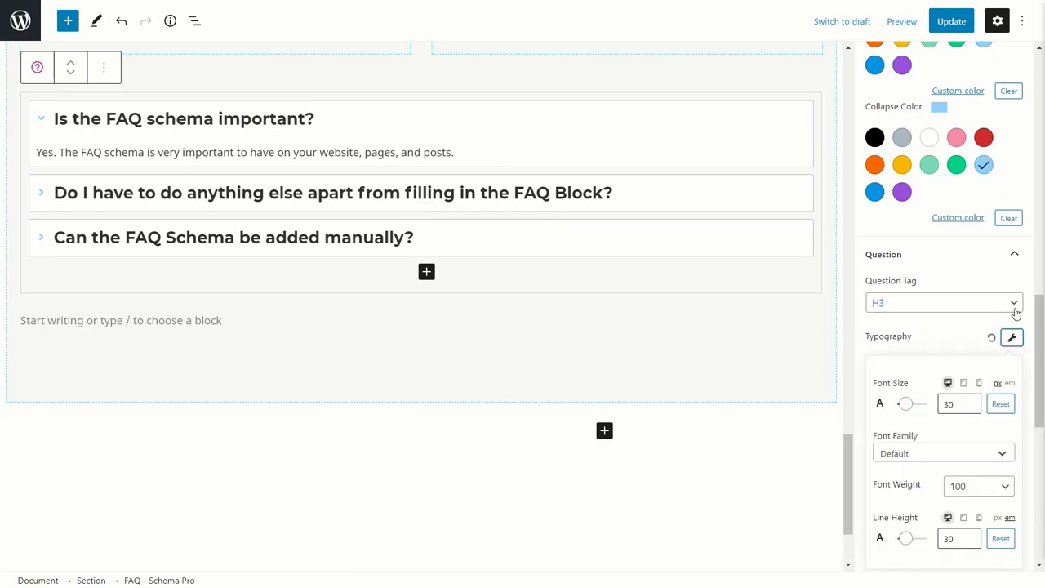
scroll(1015, 310, "down", 2)
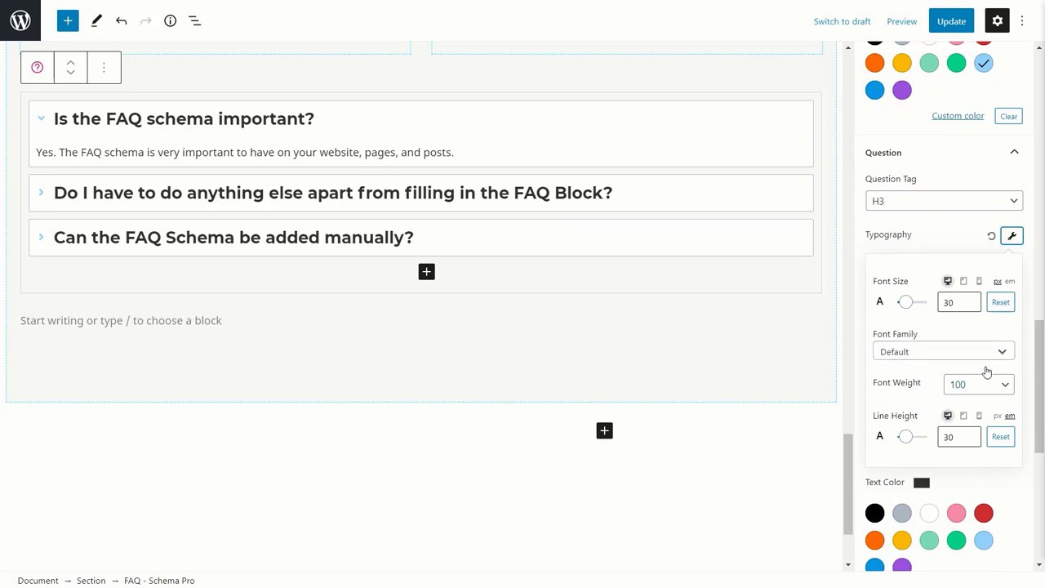
left_click(971, 305)
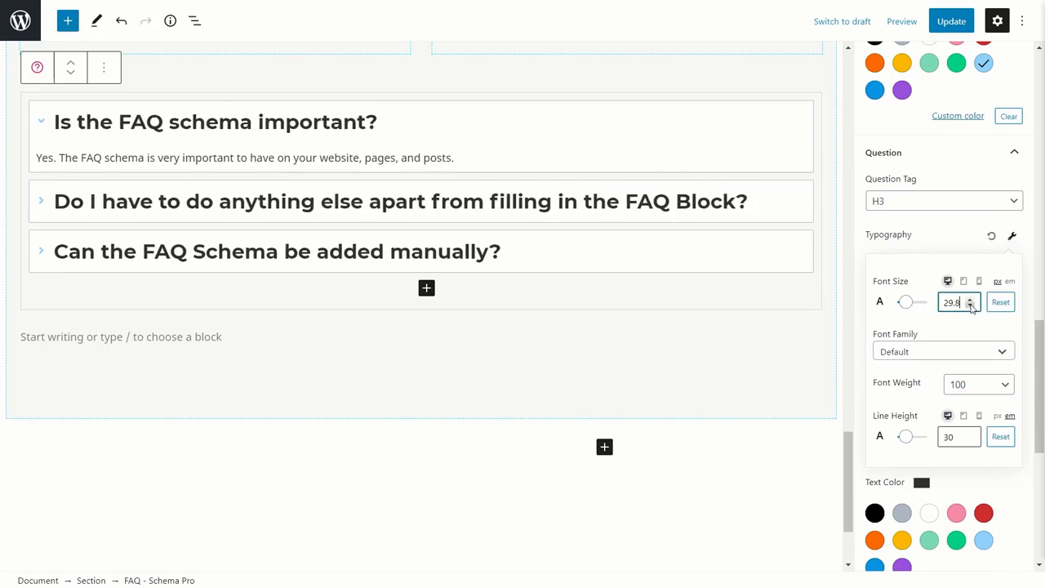
left_click(971, 305)
left_click(971, 305)
left_click(971, 306)
left_click(971, 305)
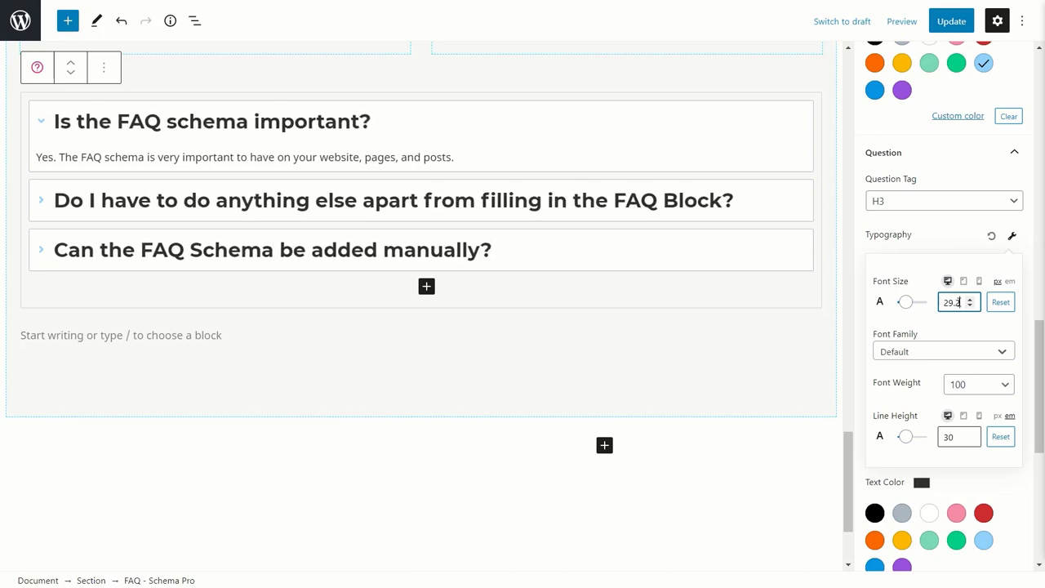
left_click_drag(959, 303, 935, 304)
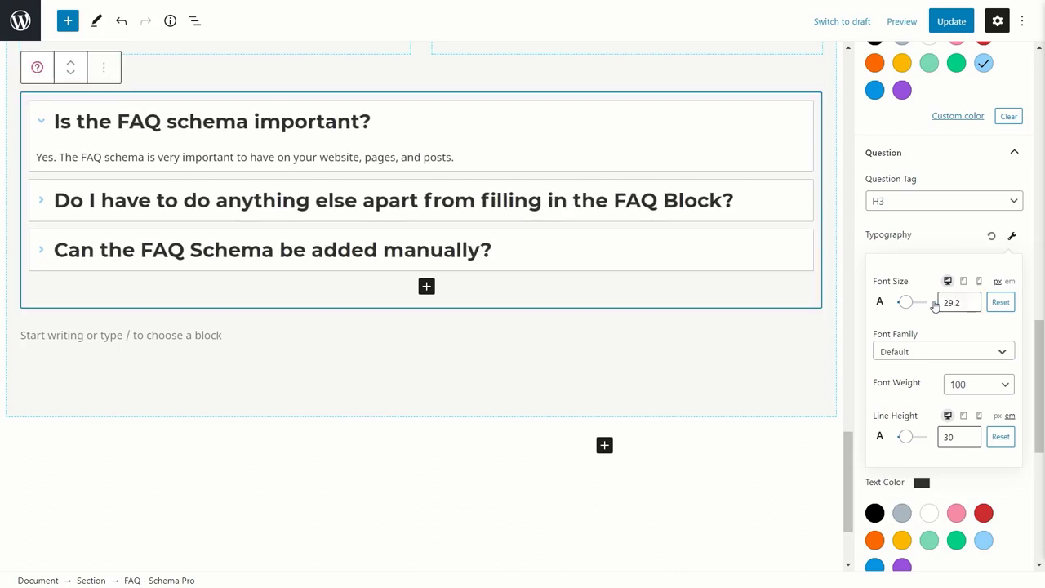
left_click_drag(958, 302, 945, 302)
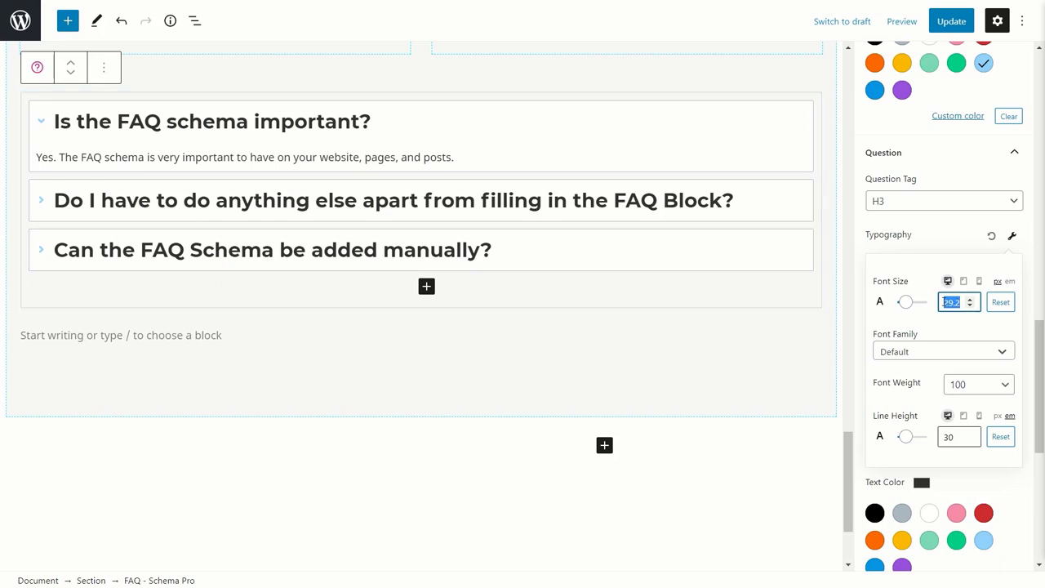
type("24")
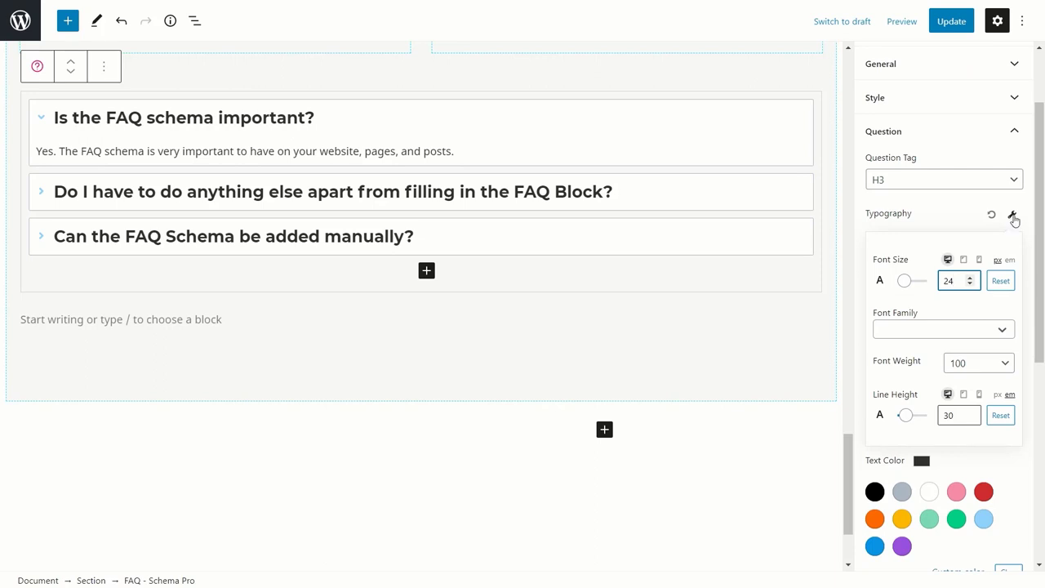
left_click(1012, 214)
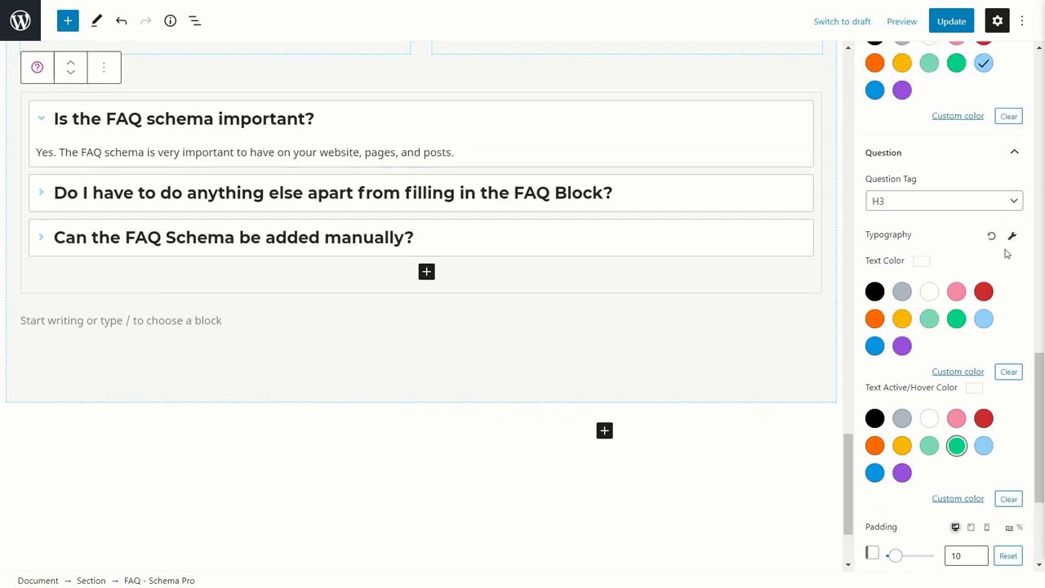
Try green as the question text color, clear it, and set the question's active/hover text color to light blue.
left_click(956, 318)
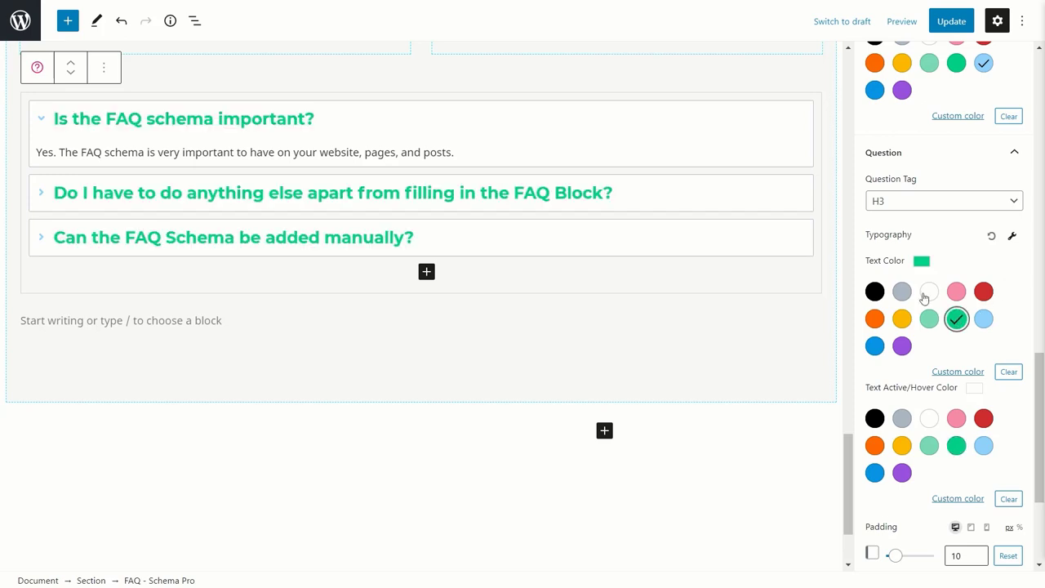
left_click(957, 320)
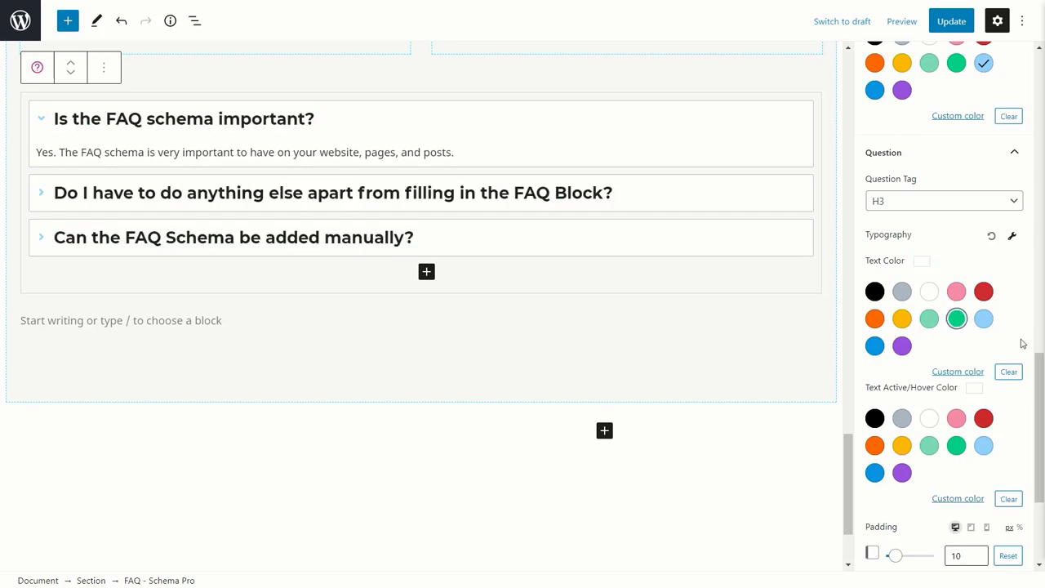
left_click(984, 445)
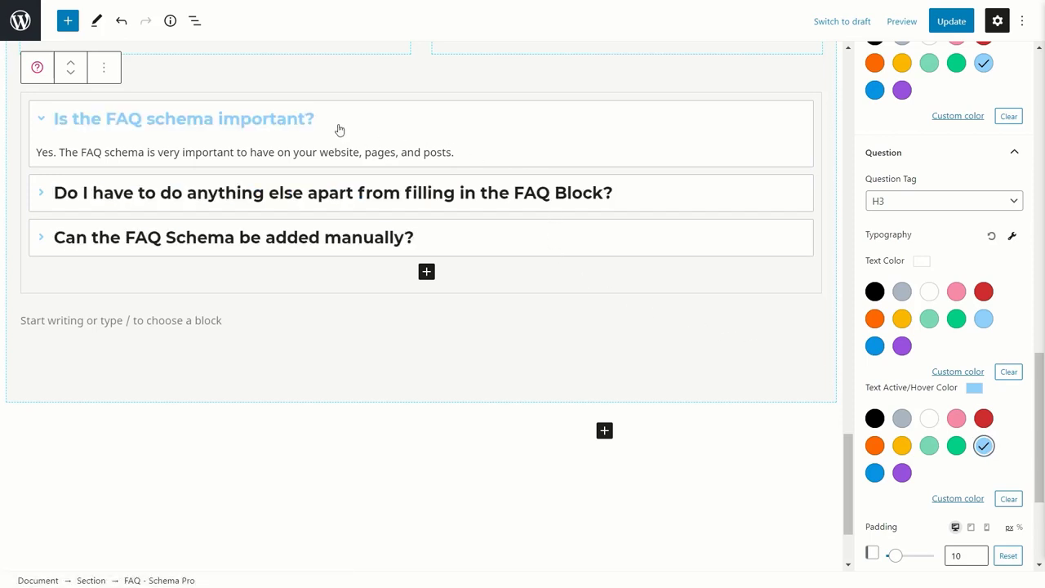
scroll(988, 410, "down", 3)
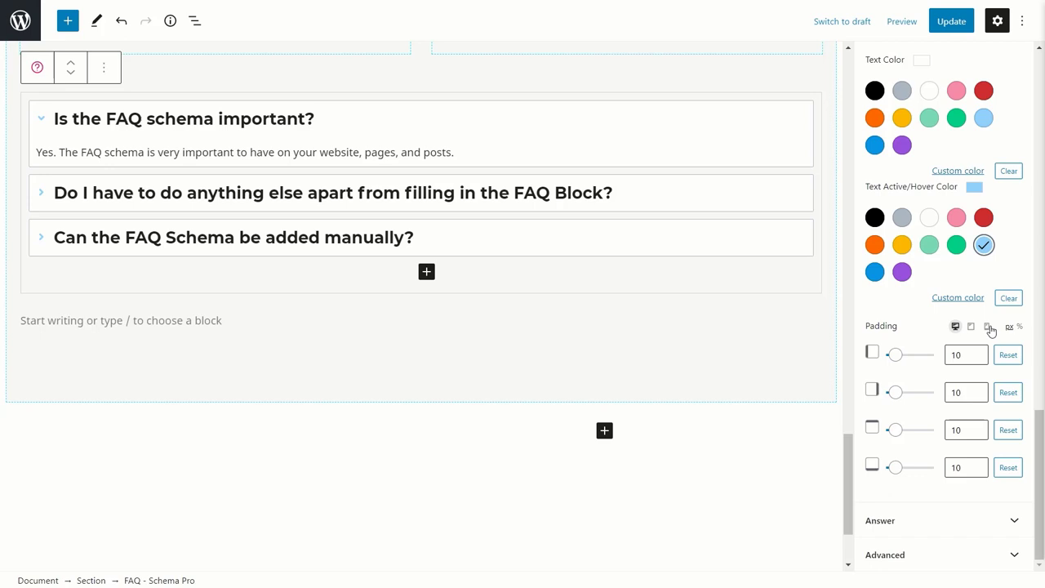
Try light blue as the text color of the FAQ answers and clear it again.
left_click(954, 522)
scroll(952, 482, "down", 2)
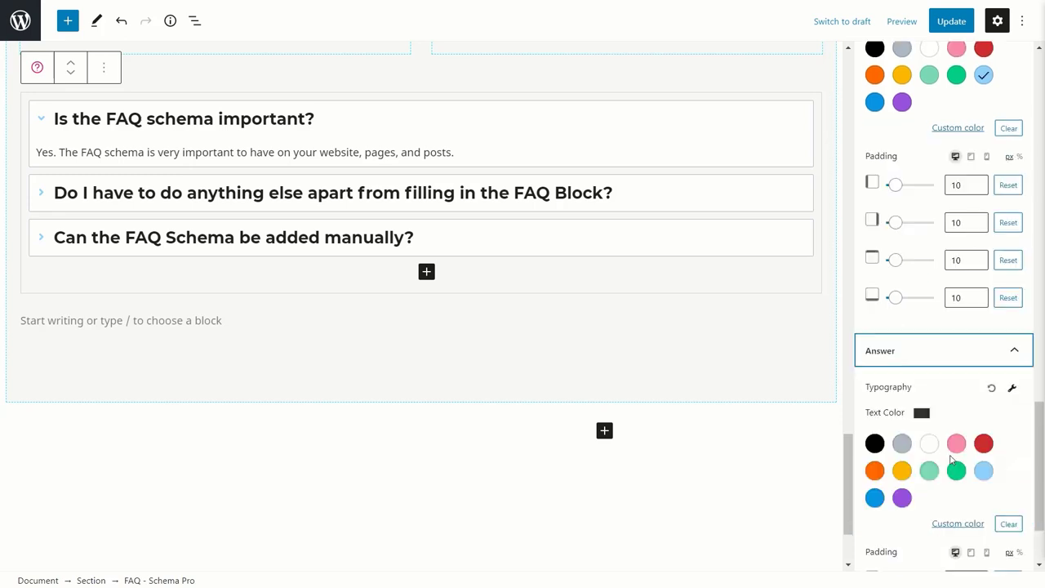
scroll(951, 459, "down", 2)
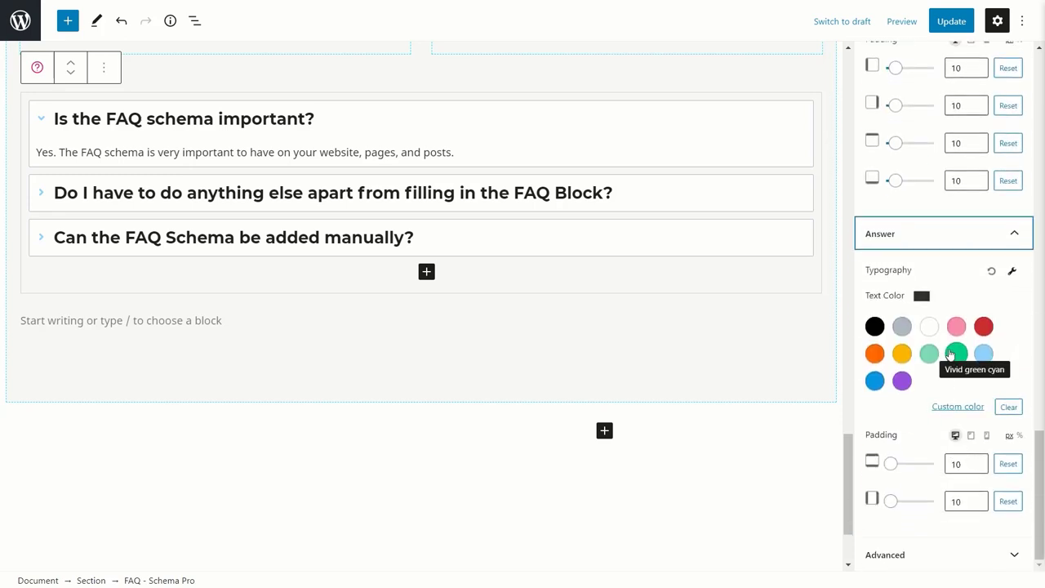
left_click(984, 353)
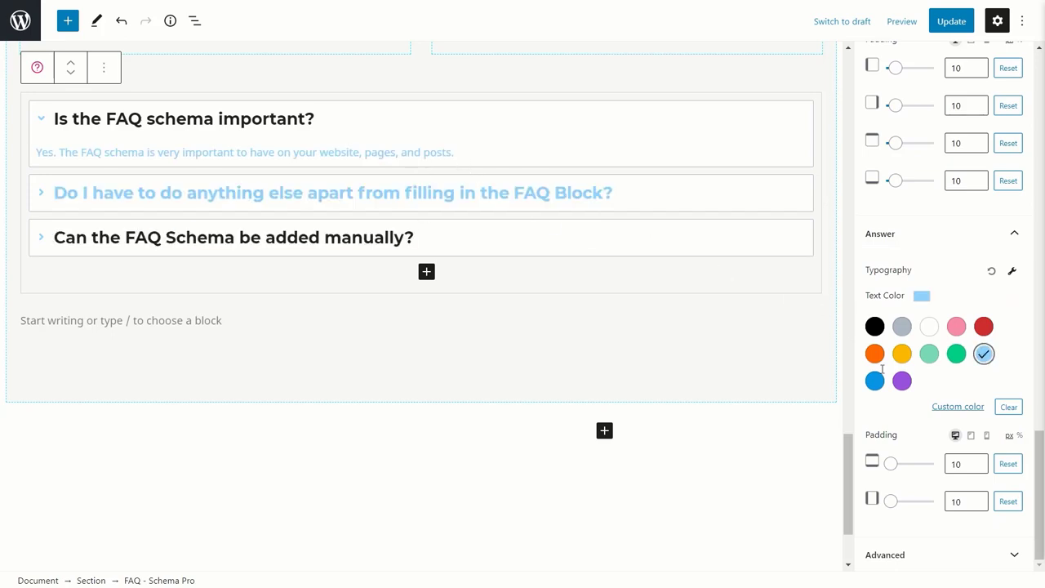
left_click(987, 355)
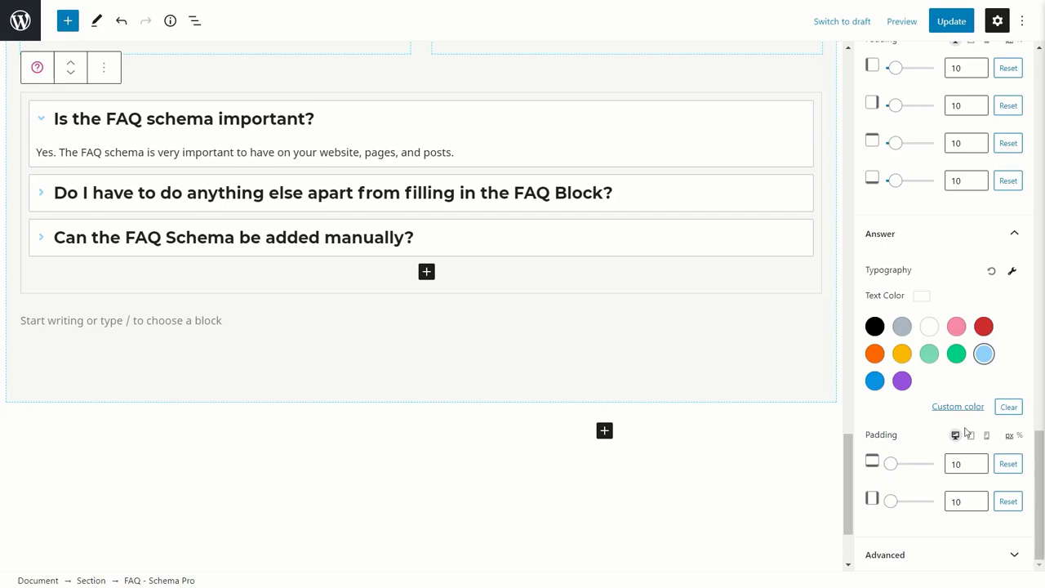
Deselect the FAQ block and update the Services page with the styling changes.
scroll(967, 428, "up", 10)
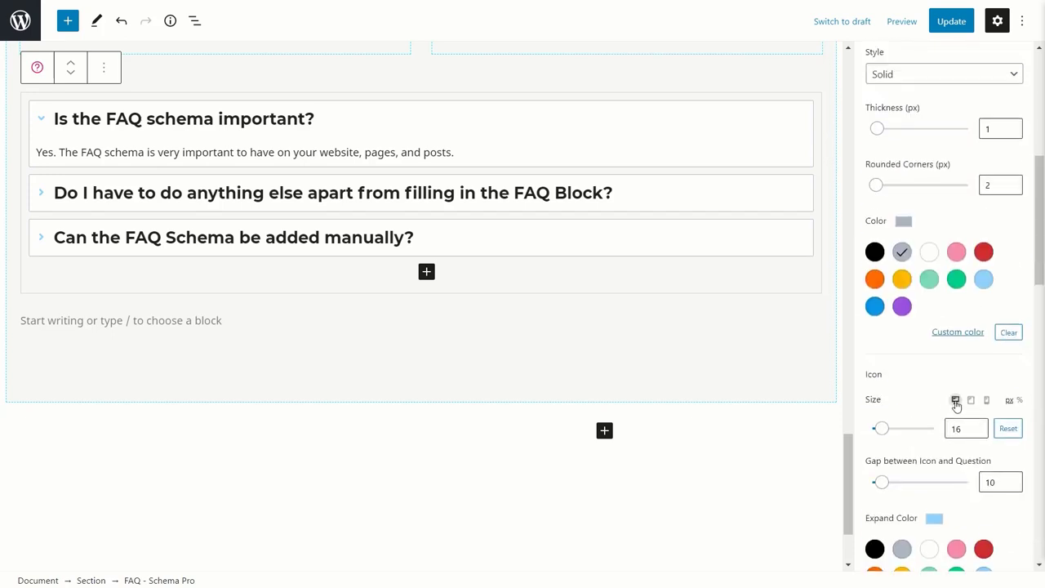
scroll(956, 406, "up", 10)
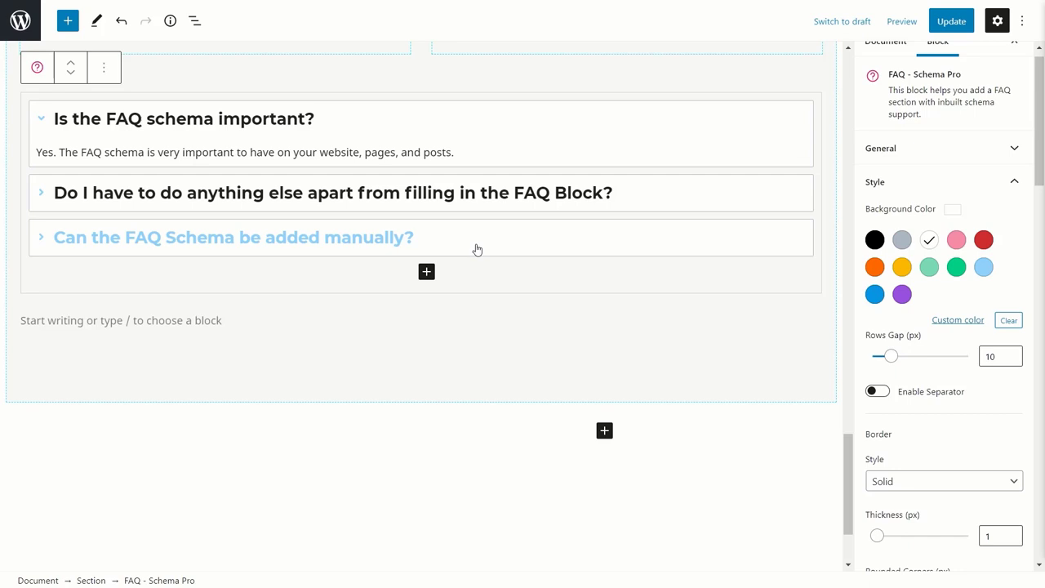
left_click(437, 334)
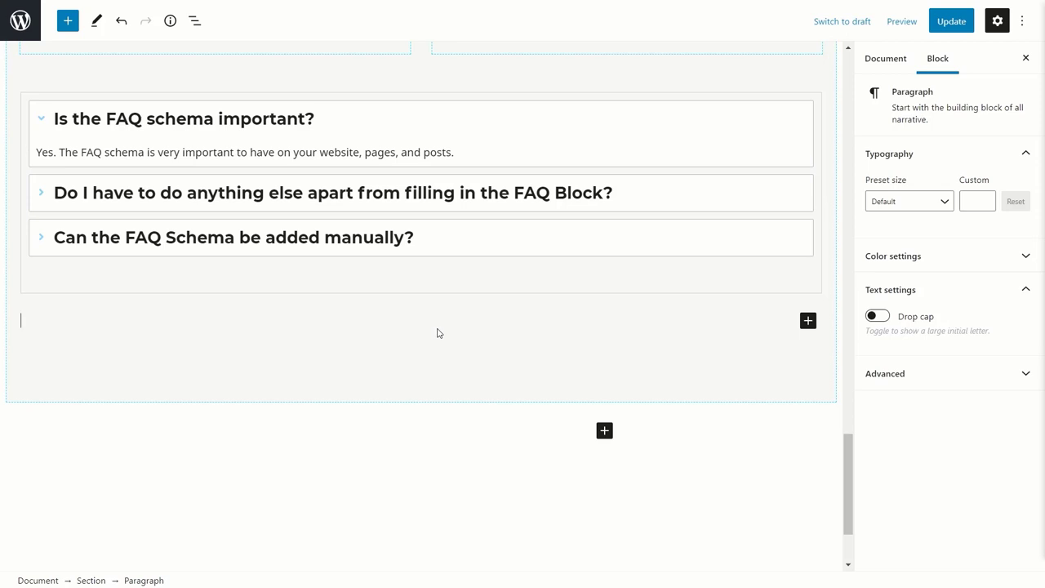
left_click(948, 21)
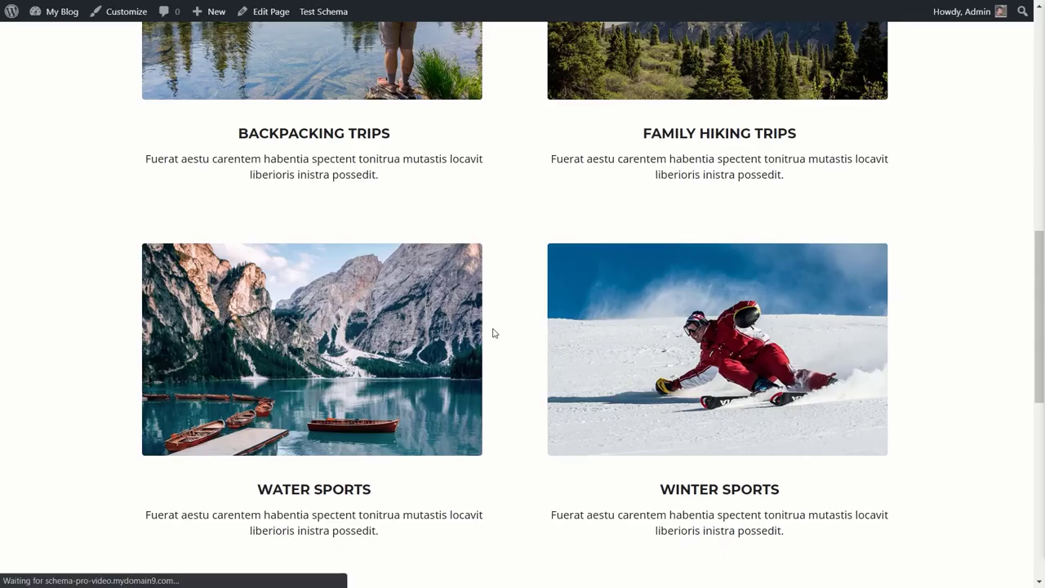
Review the FAQ section on the live Services page and expand the second and third questions.
scroll(502, 323, "down", 5)
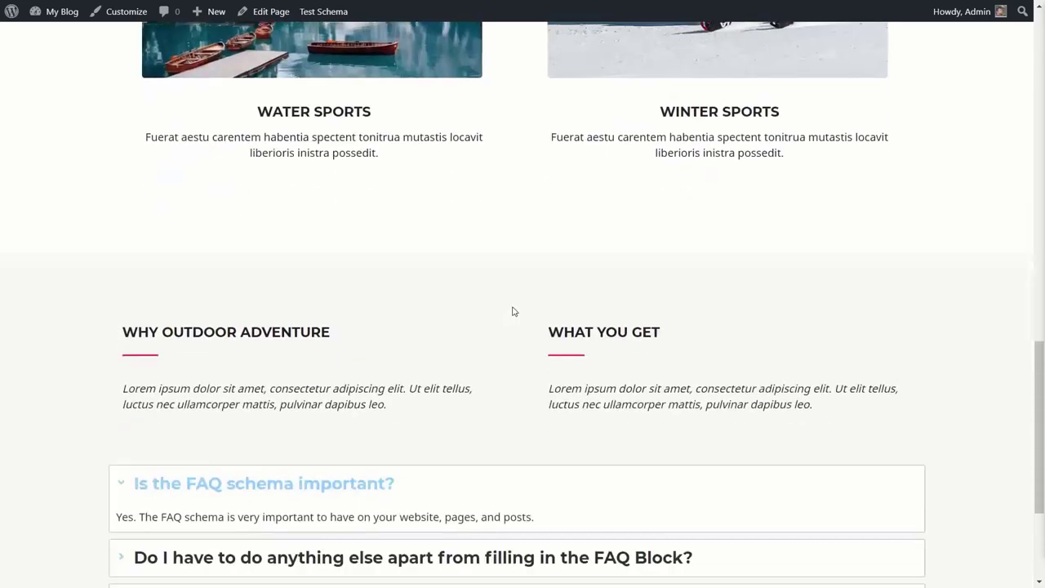
scroll(513, 311, "down", 3)
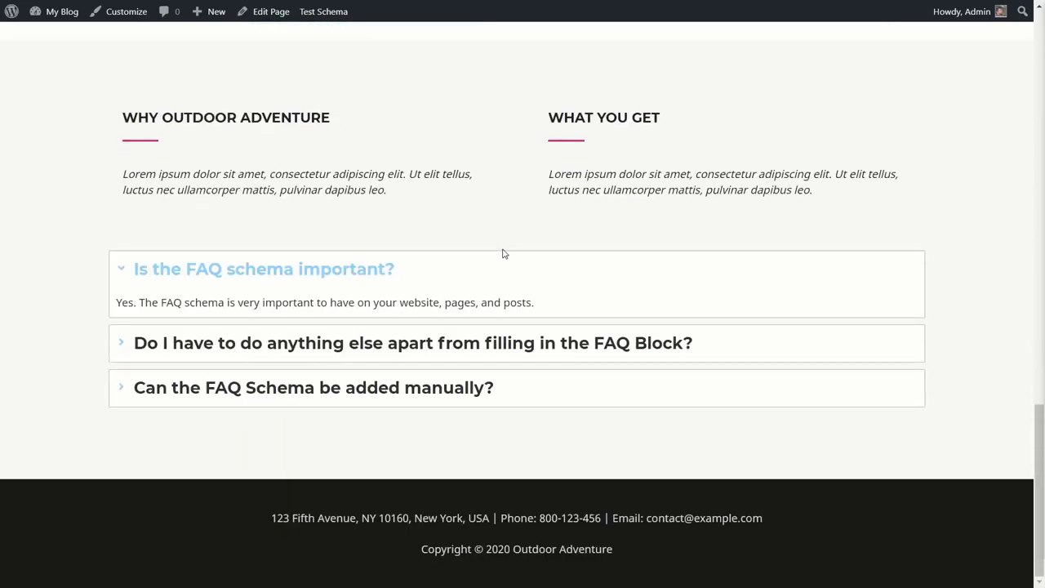
scroll(81, 294, "up", 10)
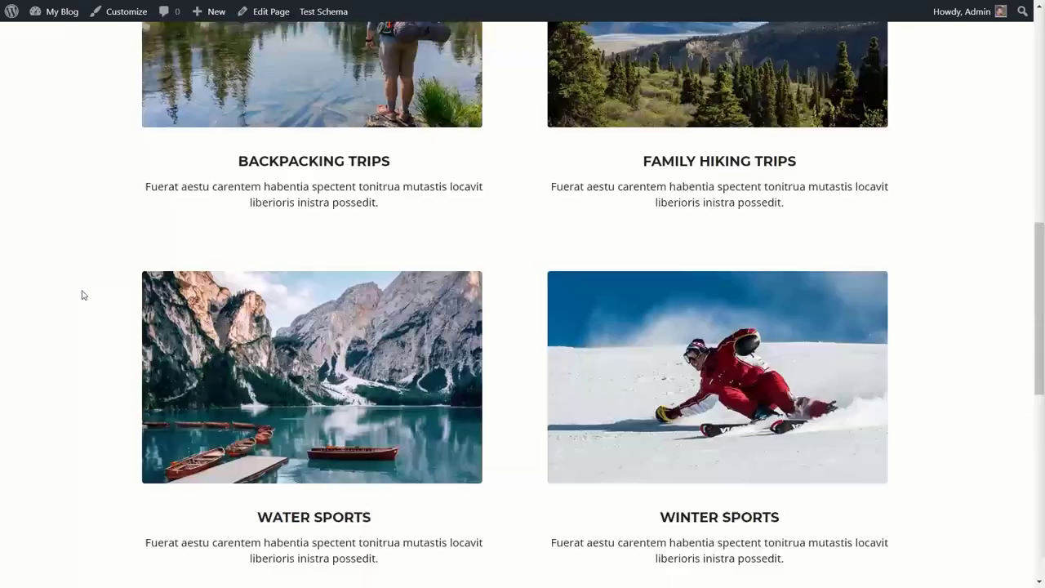
scroll(79, 300, "up", 6)
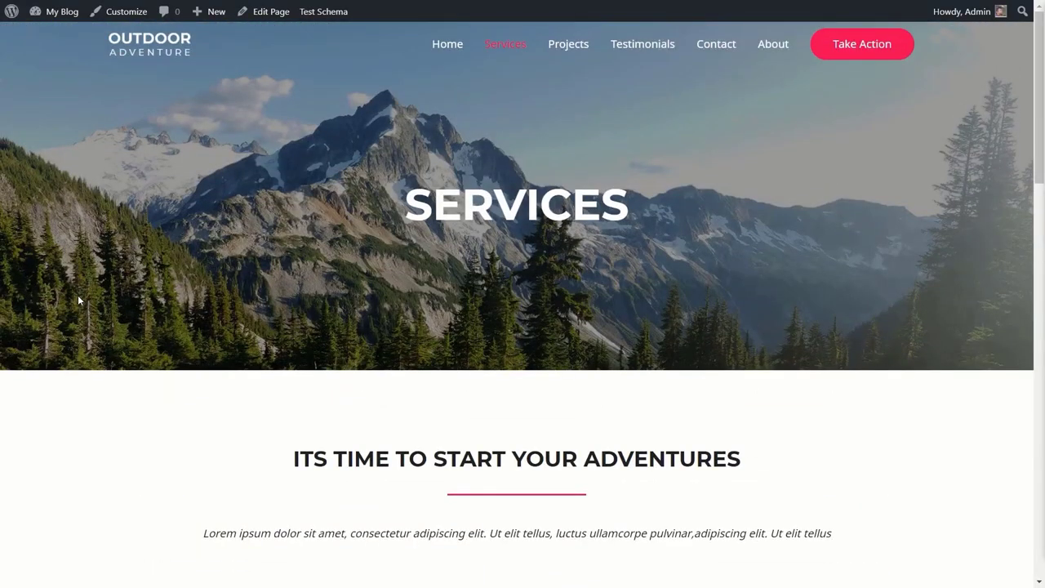
scroll(78, 299, "down", 15)
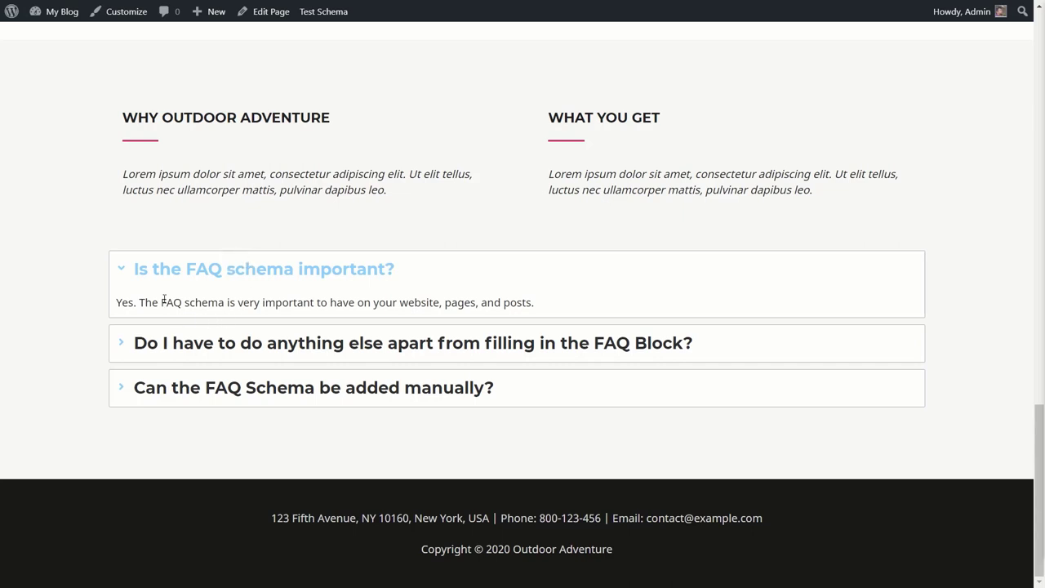
left_click(123, 348)
left_click(125, 415)
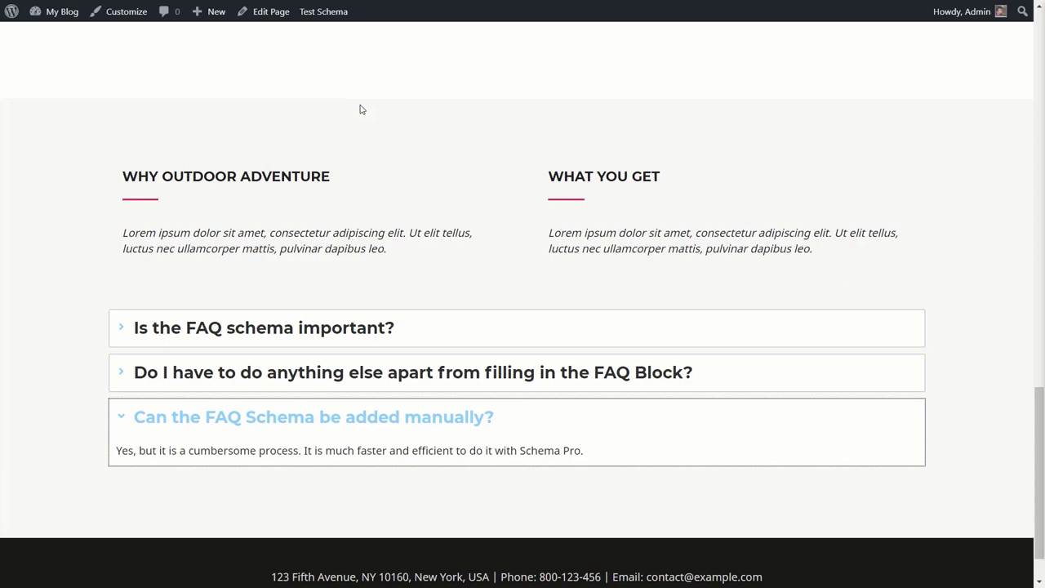
Run a schema test of the live Services page in Google's Rich Results Test.
left_click(328, 26)
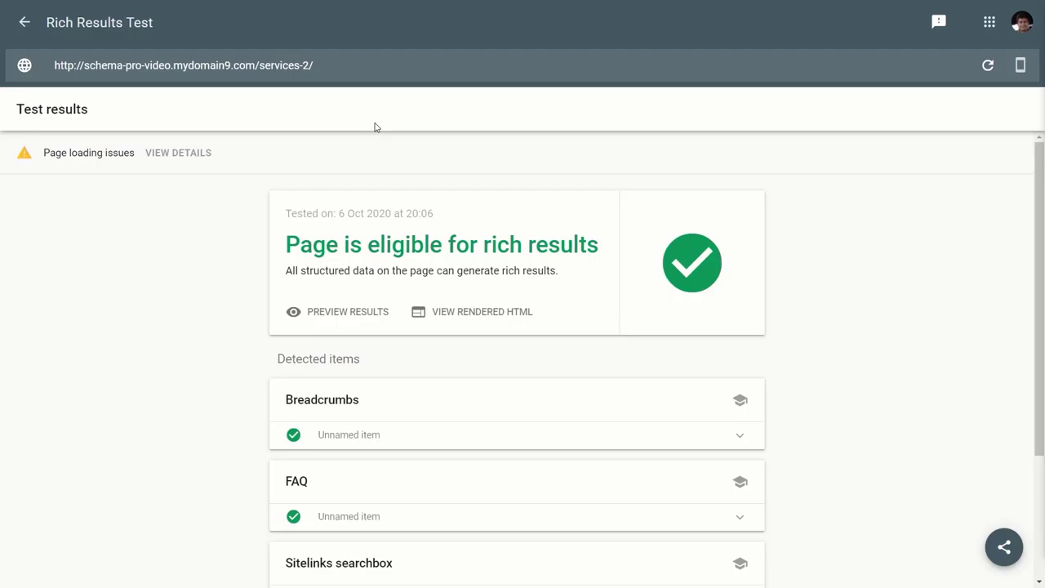
Review the detected items in the Rich Results Test and expand the FAQ item to examine its questions and accepted answers.
scroll(462, 196, "down", 3)
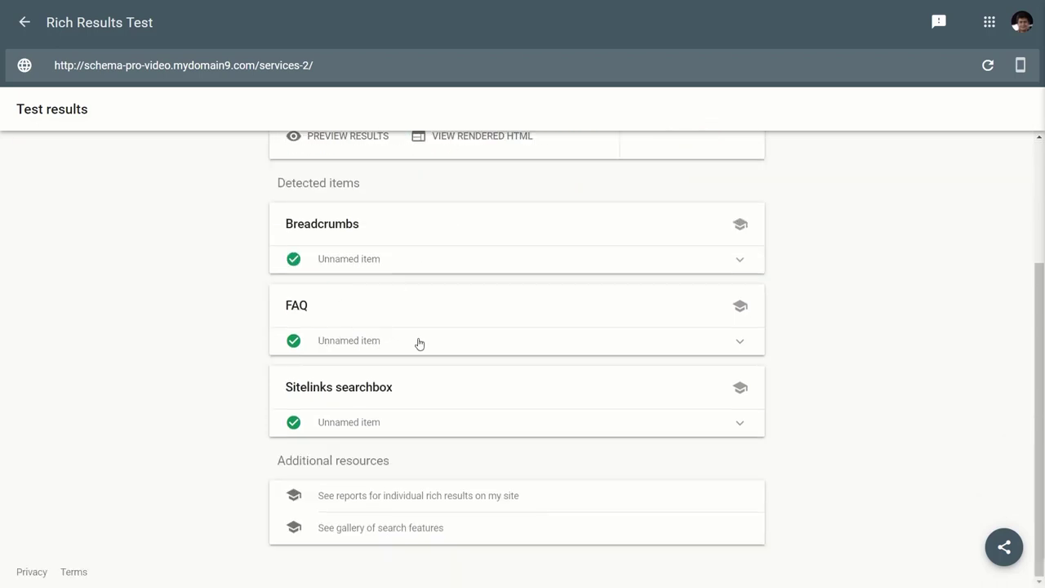
scroll(420, 342, "up", 3)
scroll(488, 266, "down", 2)
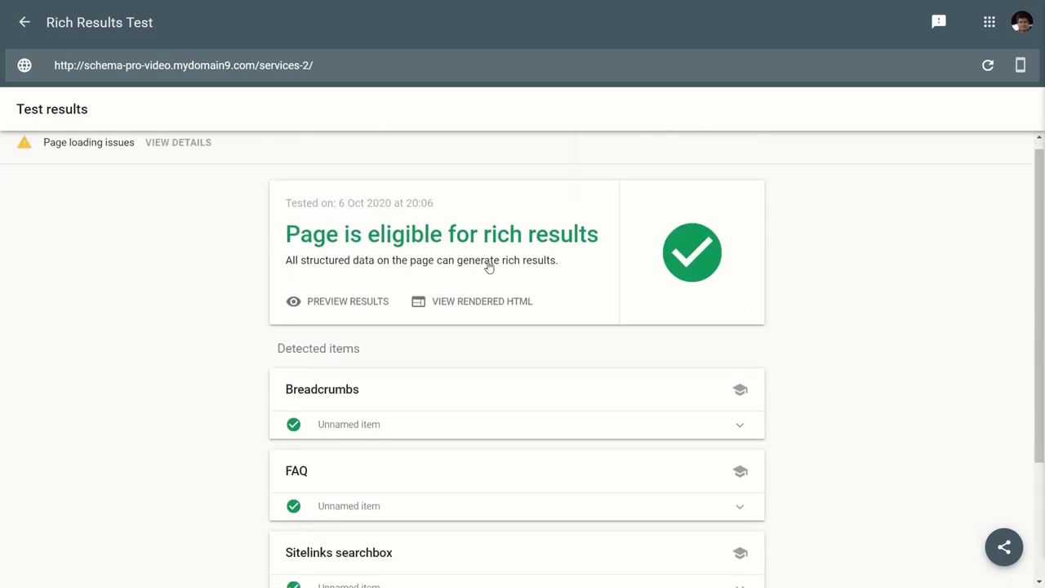
scroll(488, 266, "down", 1)
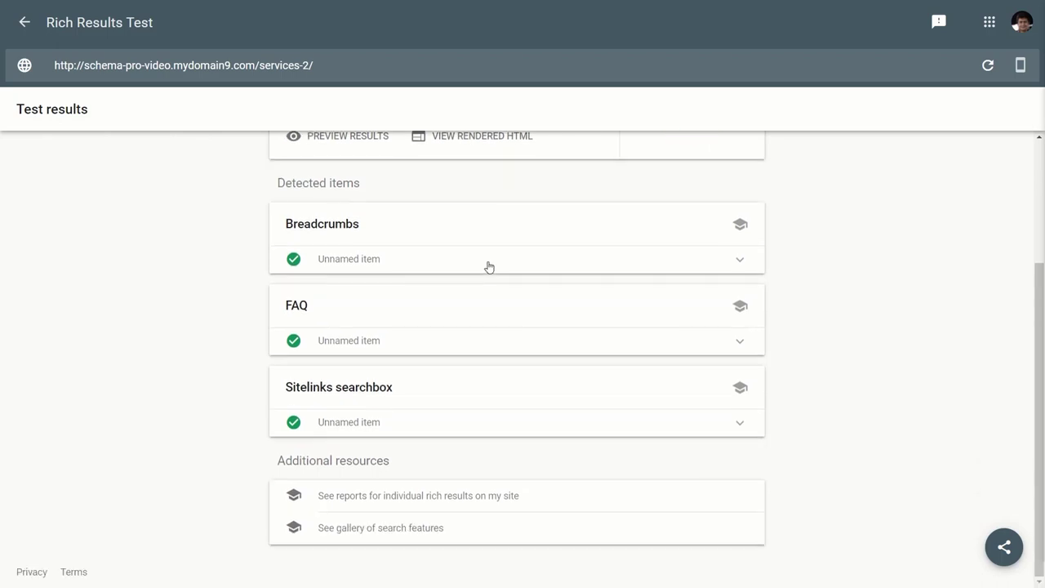
left_click(501, 348)
scroll(527, 341, "down", 3)
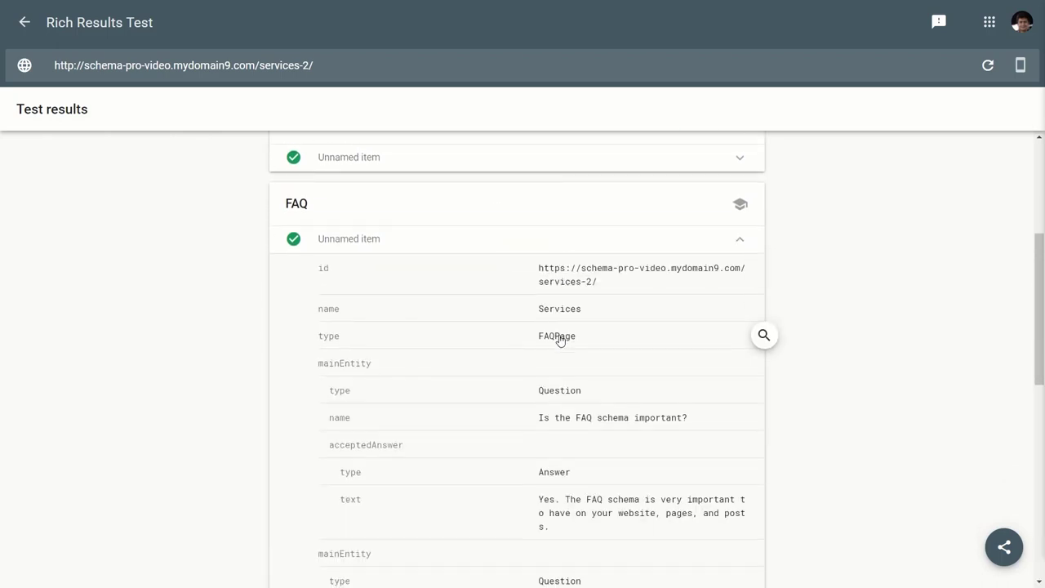
scroll(507, 219, "down", 1)
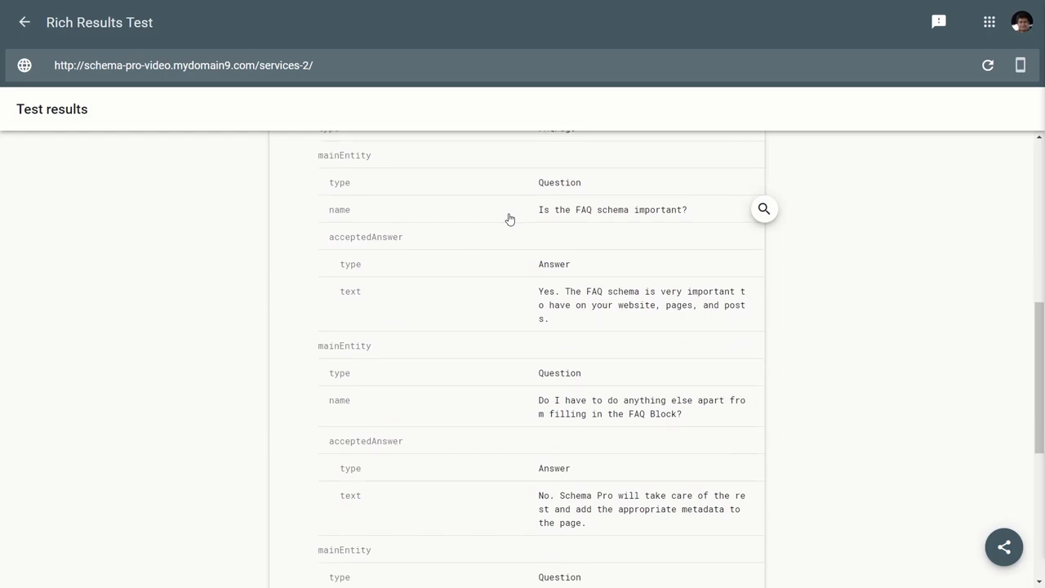
scroll(600, 226, "down", 3)
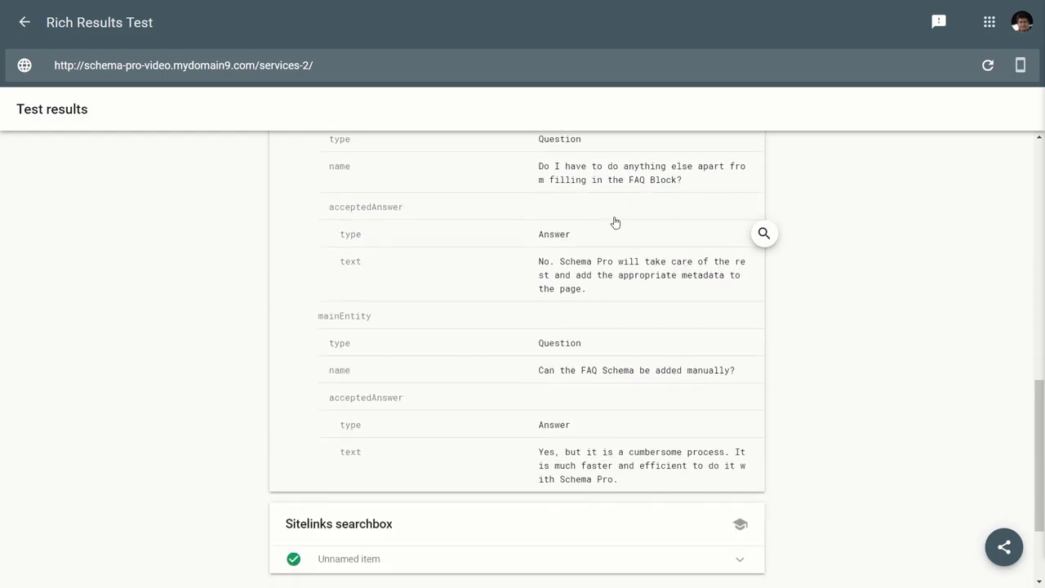
scroll(584, 231, "down", 1)
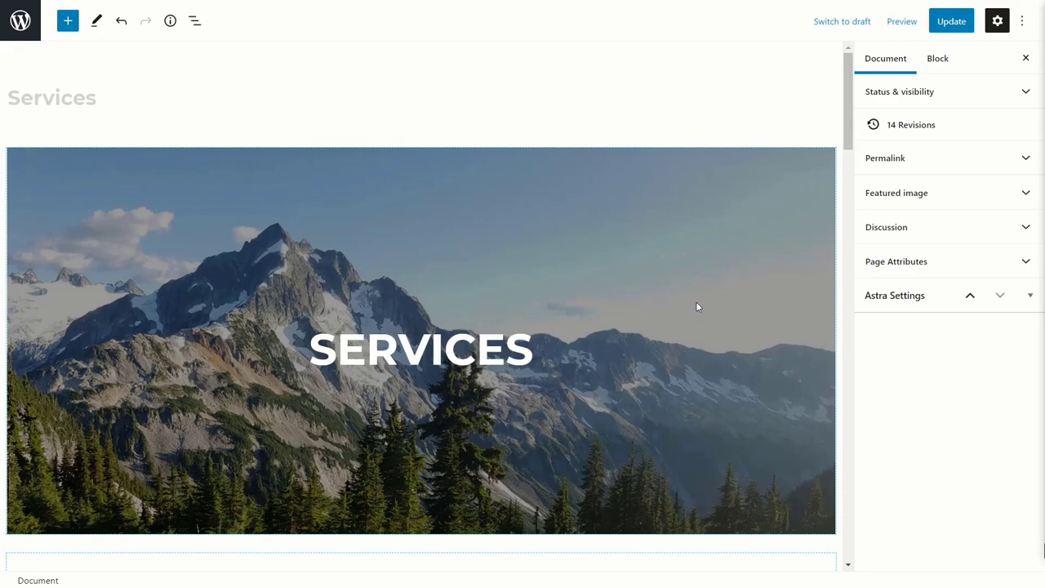
Compare the FAQ block in the Services page editor with the Schema Pro - FAQ question-answer fields below the content.
scroll(696, 301, "down", 8)
scroll(694, 303, "down", 10)
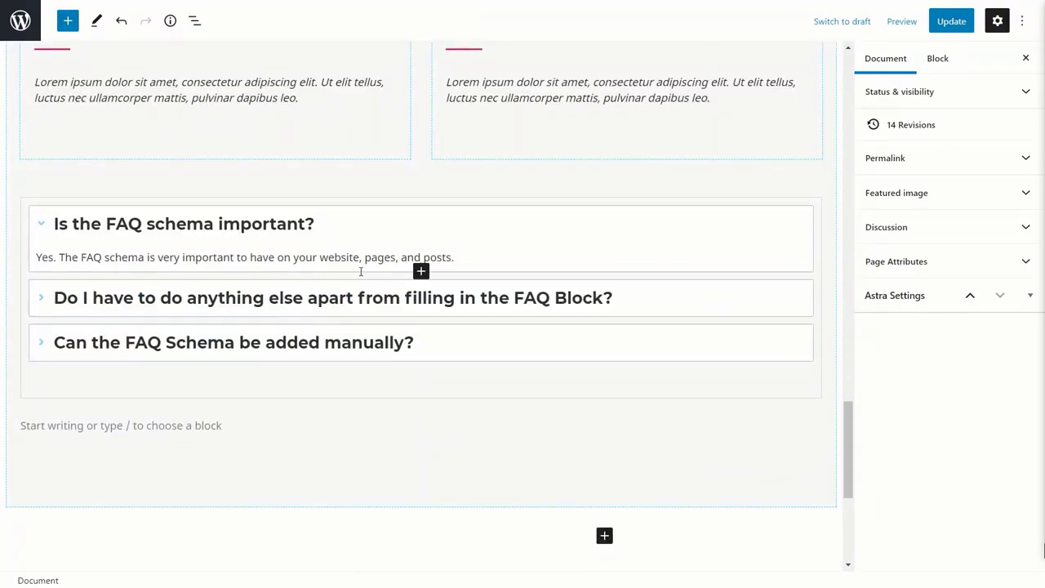
scroll(359, 269, "down", 4)
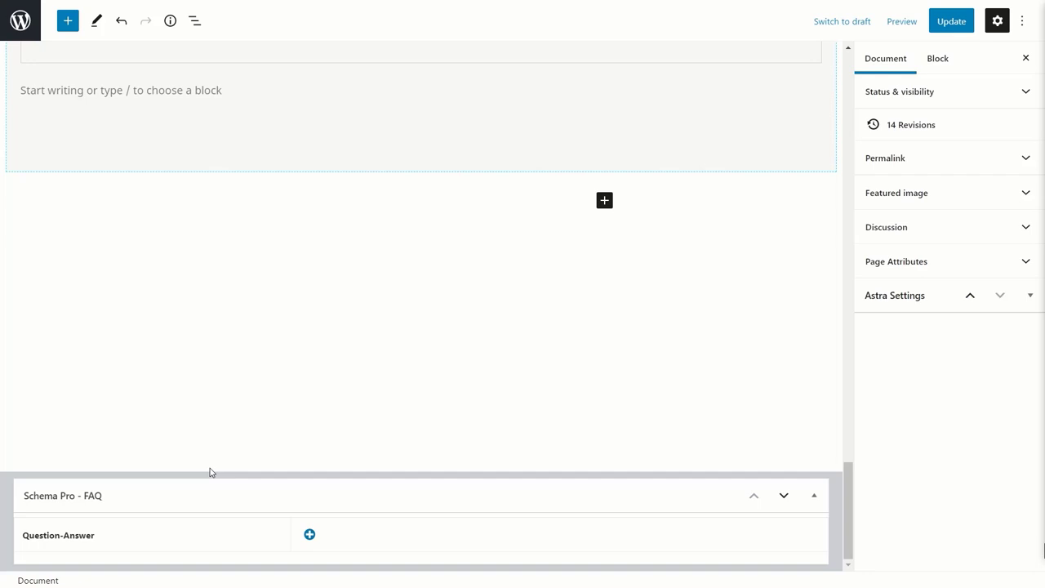
scroll(273, 334, "up", 3)
scroll(199, 552, "down", 1)
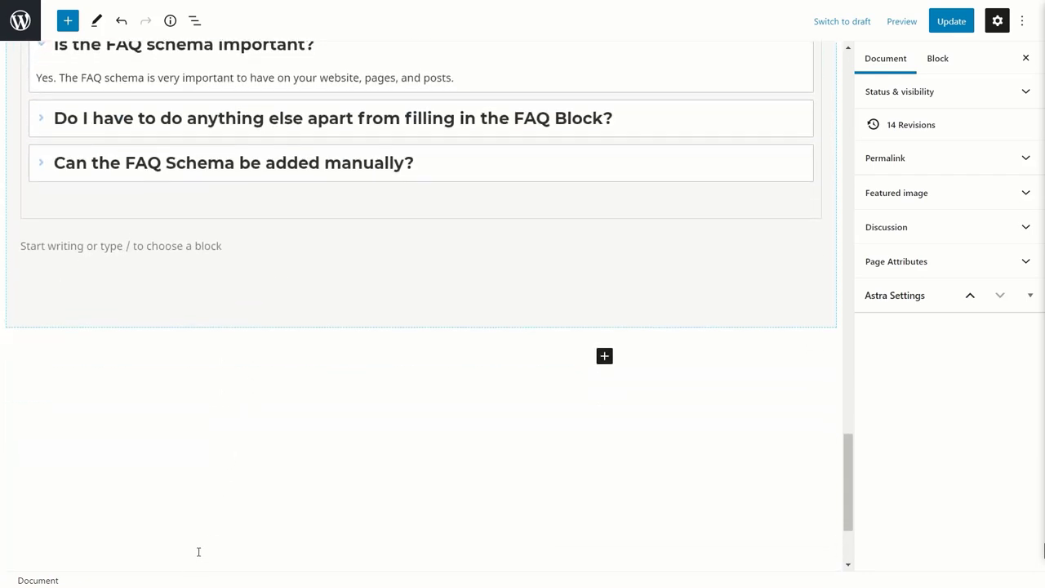
scroll(198, 552, "down", 2)
scroll(279, 426, "up", 1)
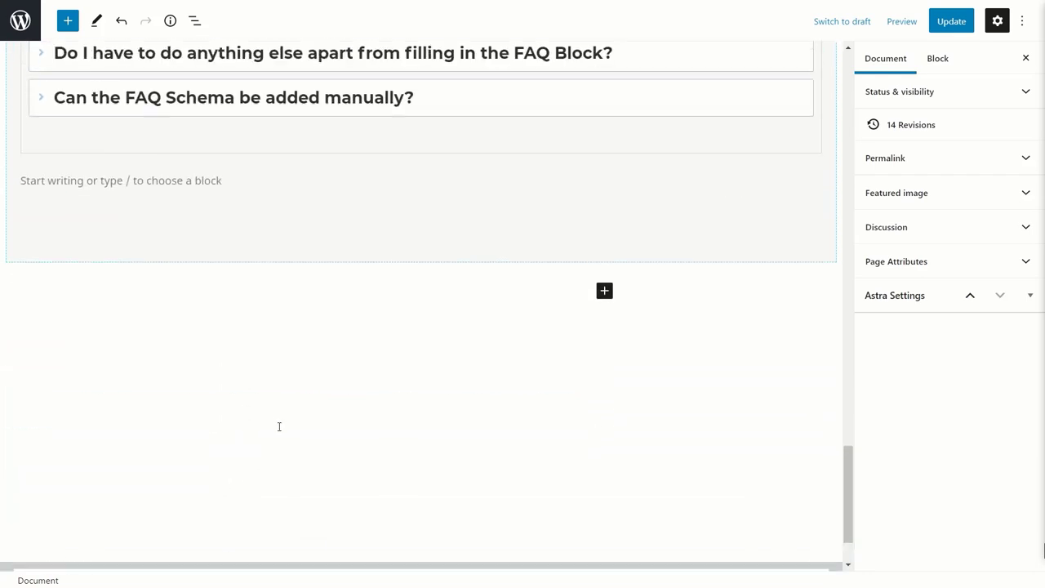
scroll(279, 426, "up", 3)
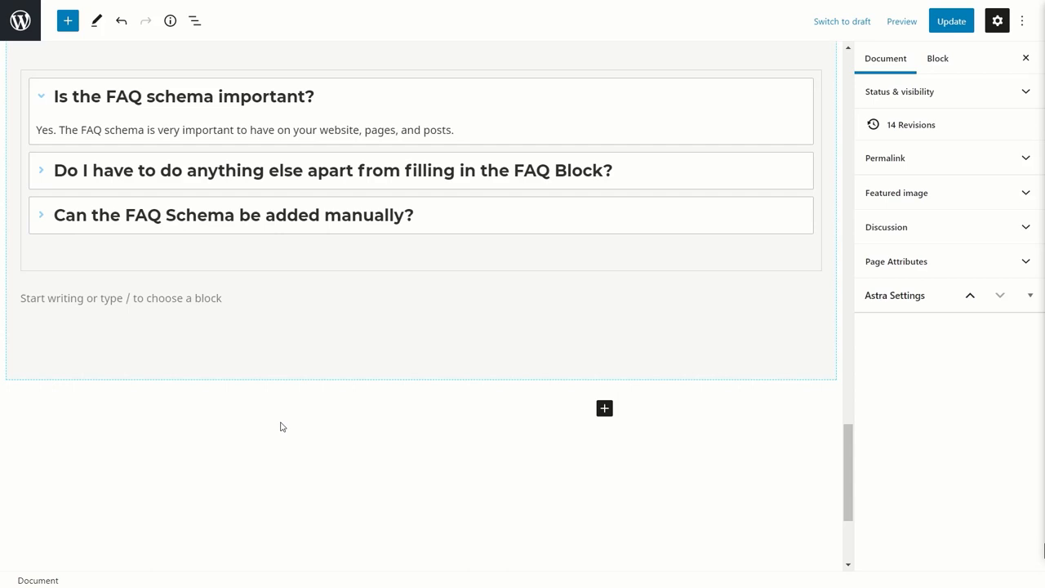
scroll(280, 426, "down", 3)
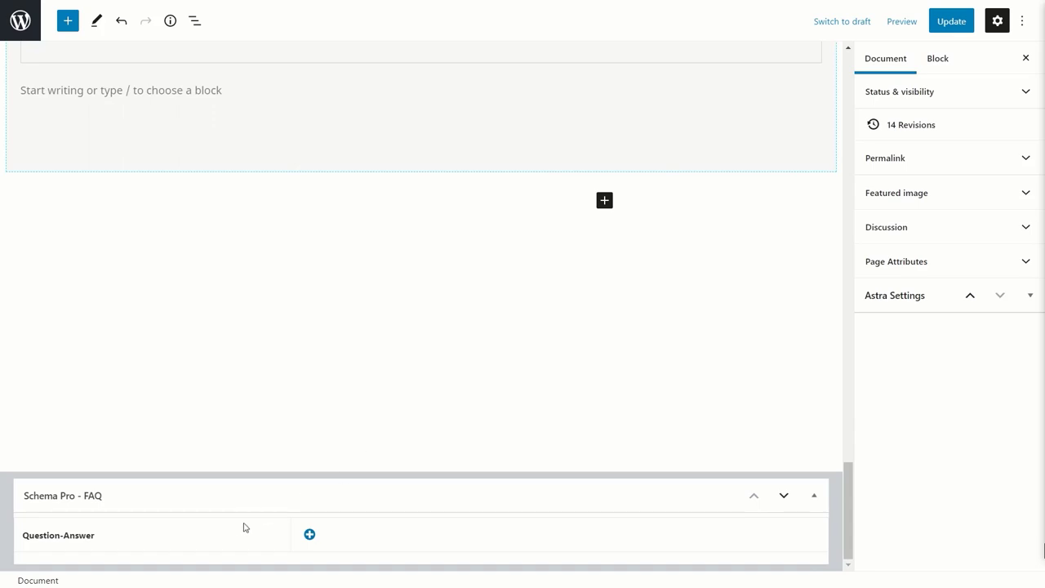
scroll(357, 526, "up", 3)
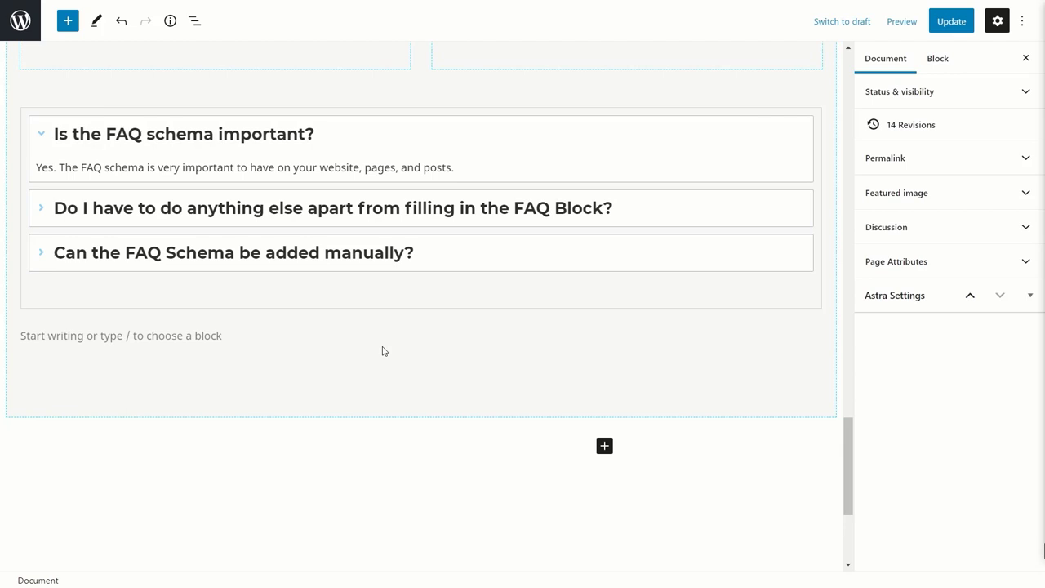
scroll(382, 351, "down", 3)
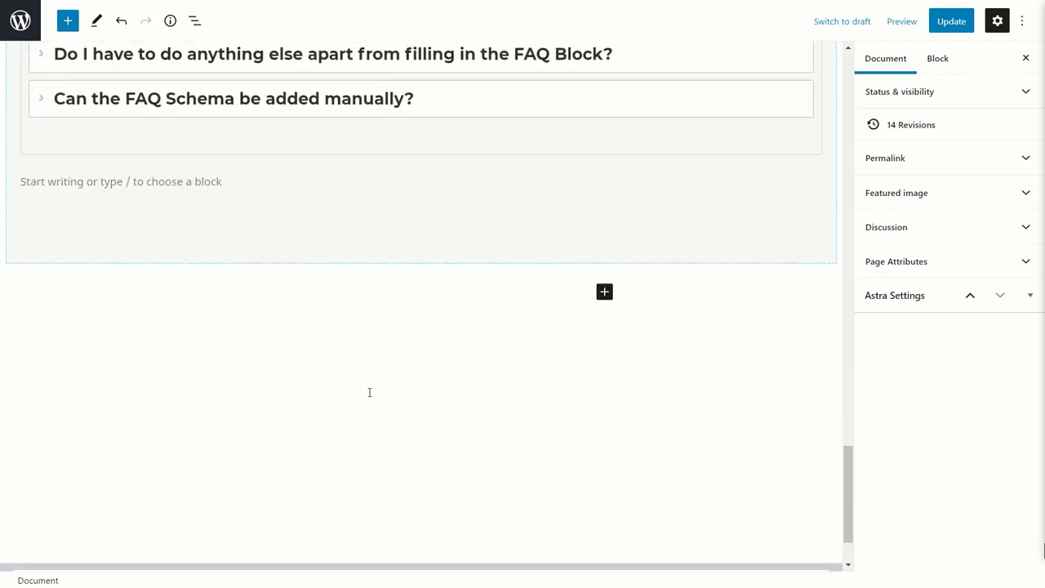
scroll(400, 394, "up", 3)
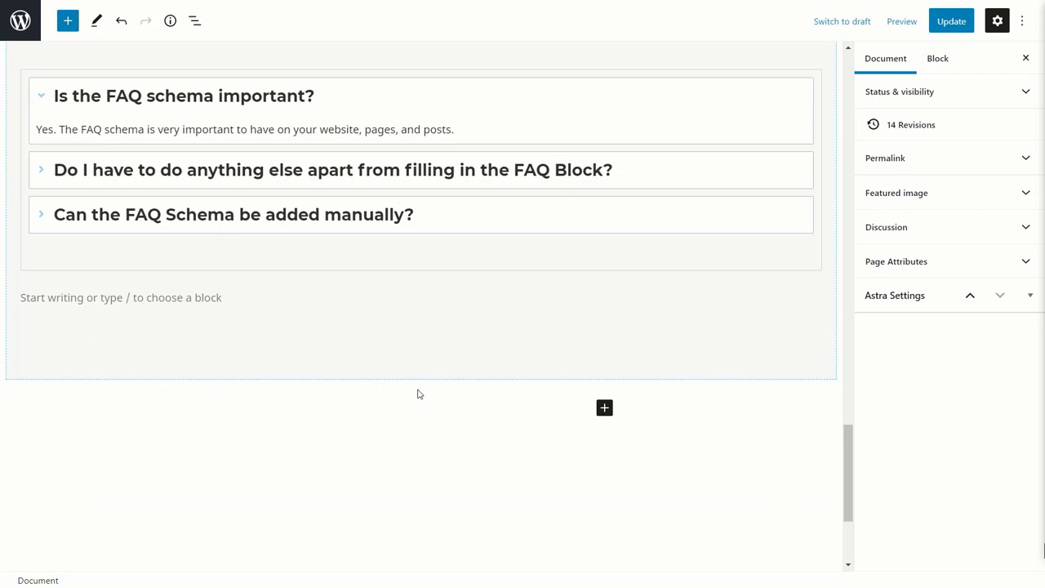
scroll(417, 384, "up", 1)
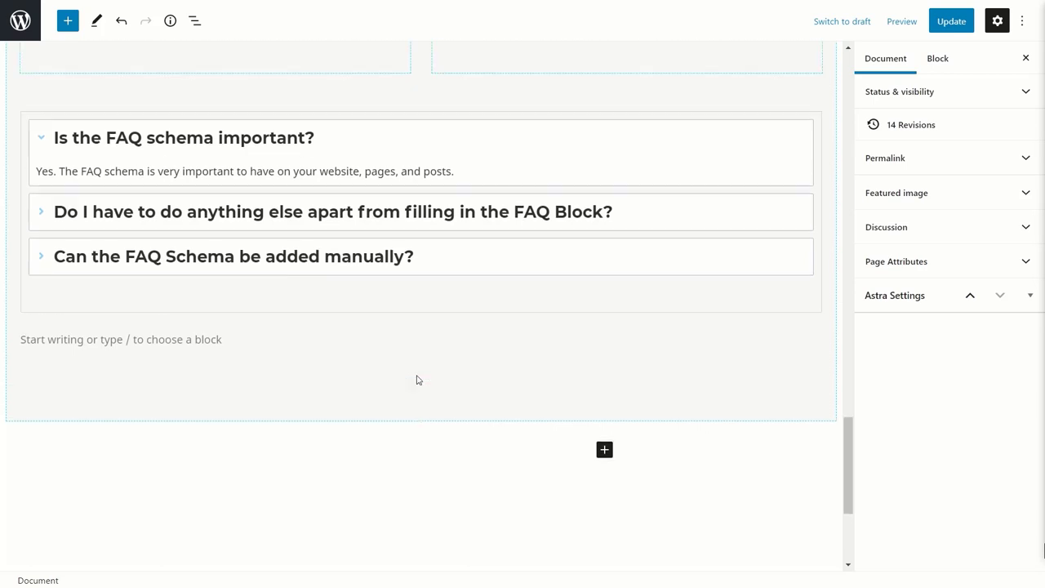
scroll(434, 405, "down", 4)
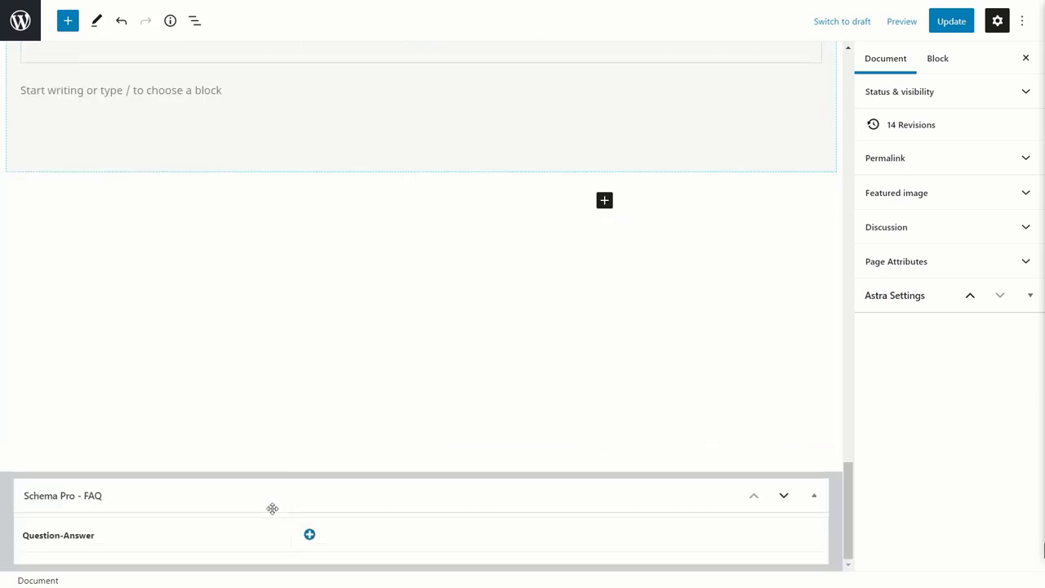